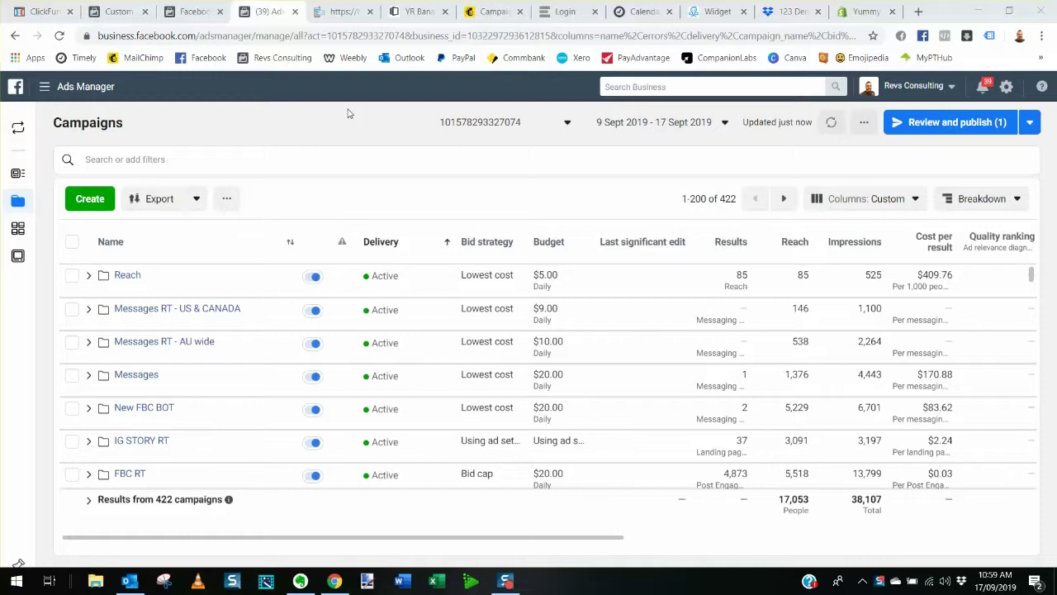
Build the funnel's Optin page from the Super Clean Optin Dark template in ClickFunnels.
left_click(41, 11)
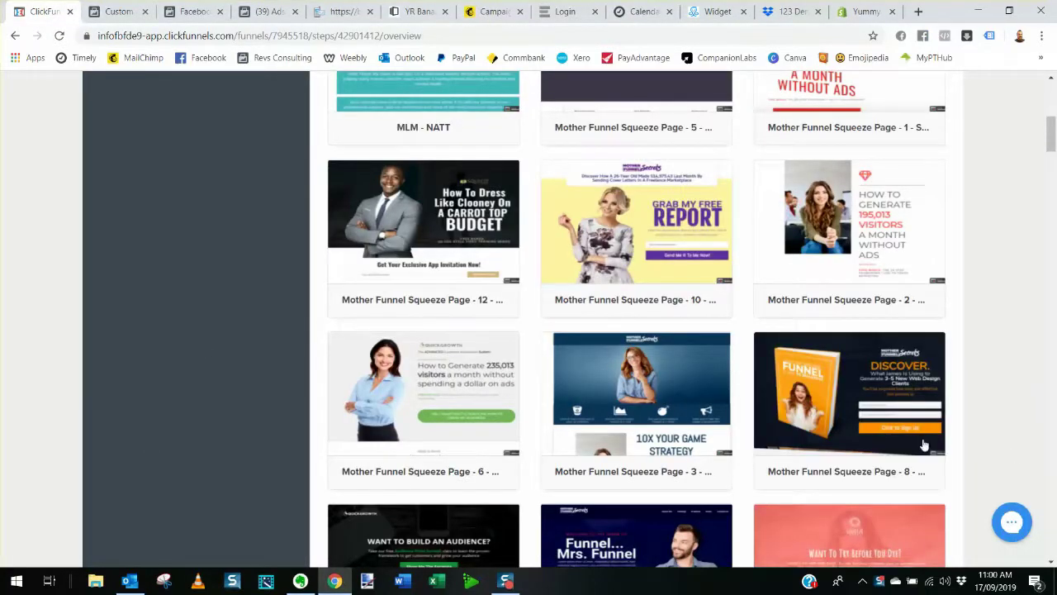
scroll(923, 446, "down", 15)
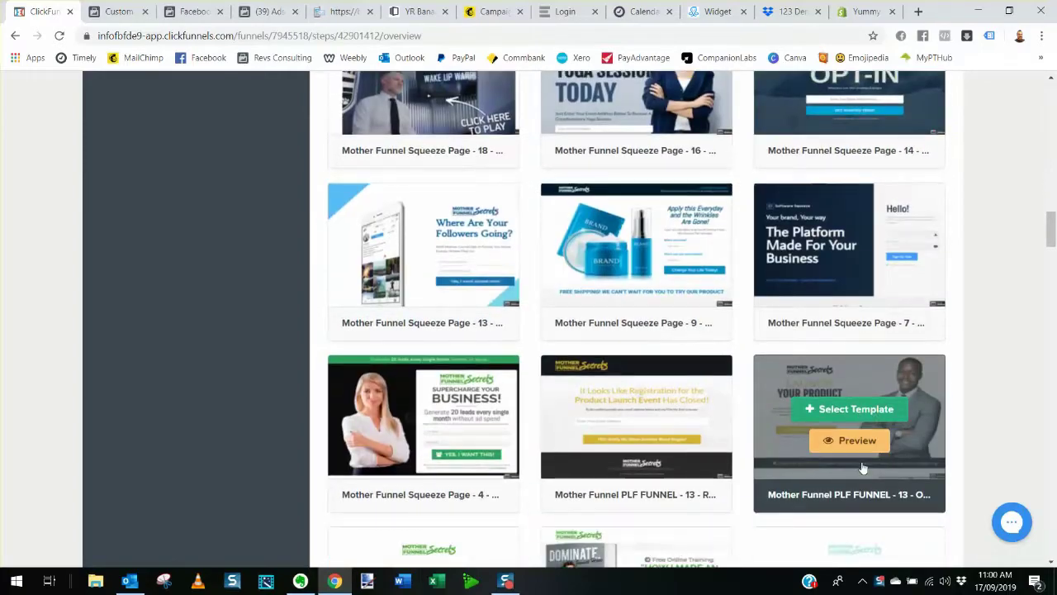
scroll(862, 469, "down", 10)
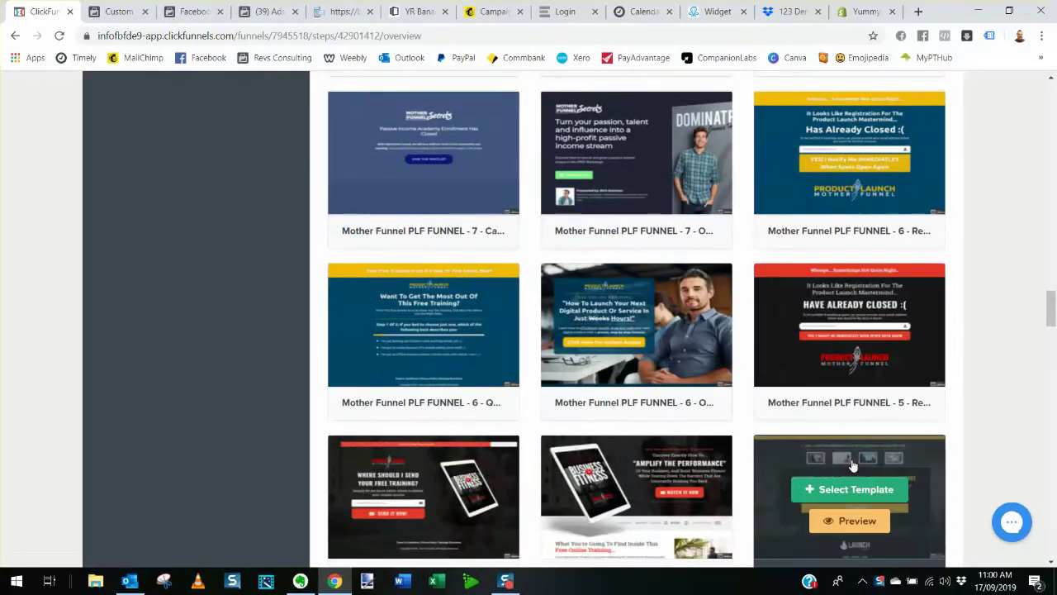
scroll(854, 467, "up", 1)
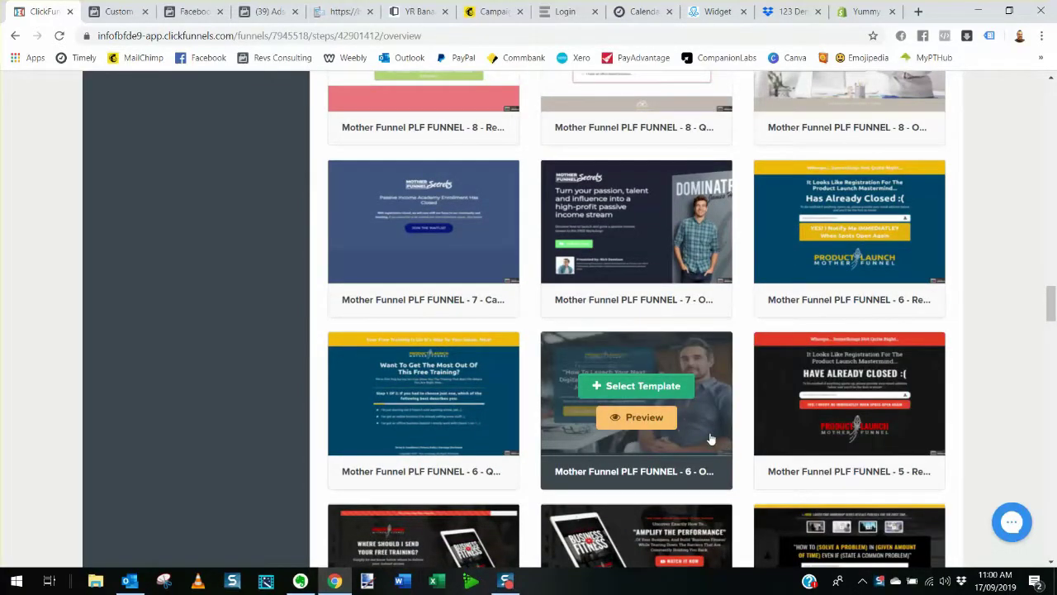
scroll(710, 439, "down", 10)
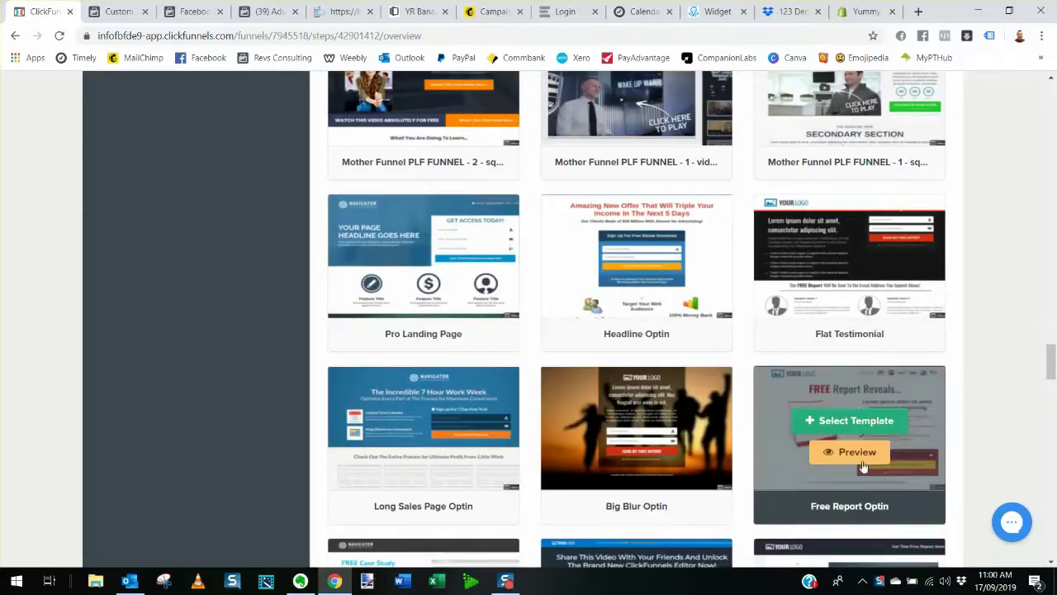
scroll(862, 466, "down", 3)
scroll(851, 446, "up", 3)
scroll(843, 442, "down", 7)
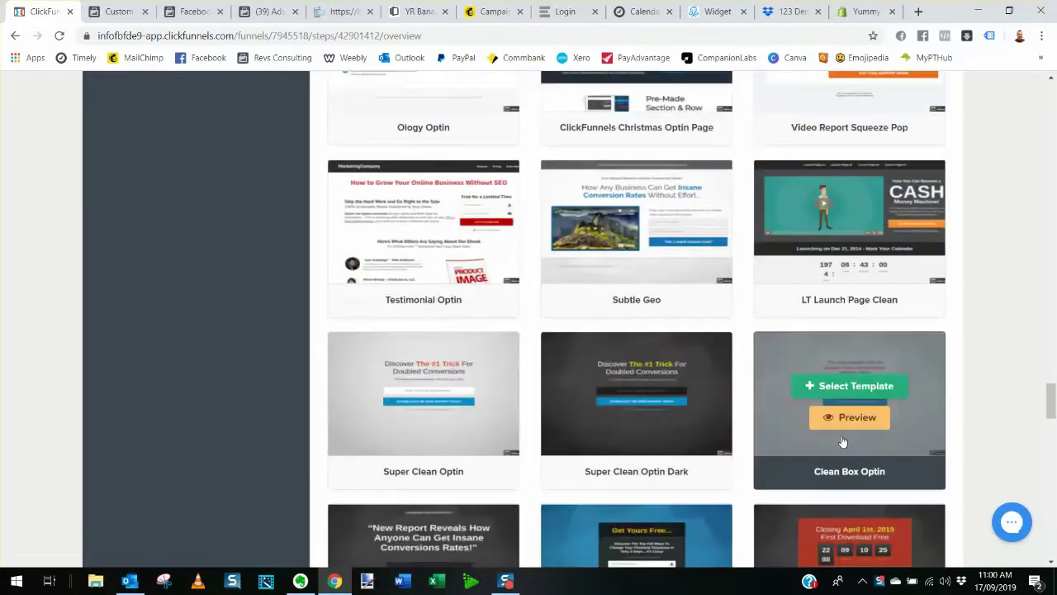
scroll(842, 439, "down", 3)
scroll(826, 413, "up", 1)
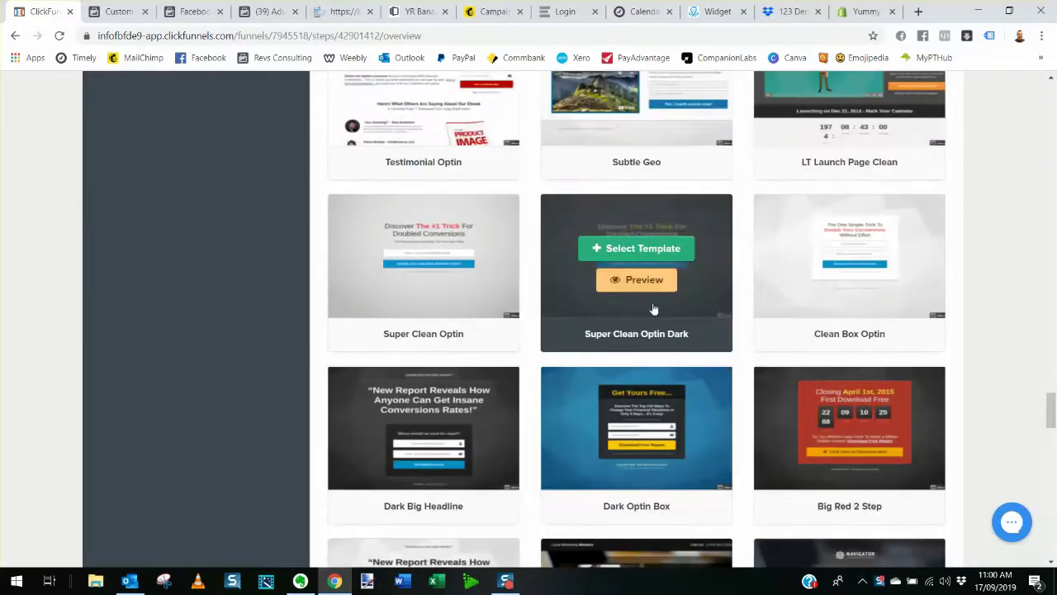
left_click(640, 248)
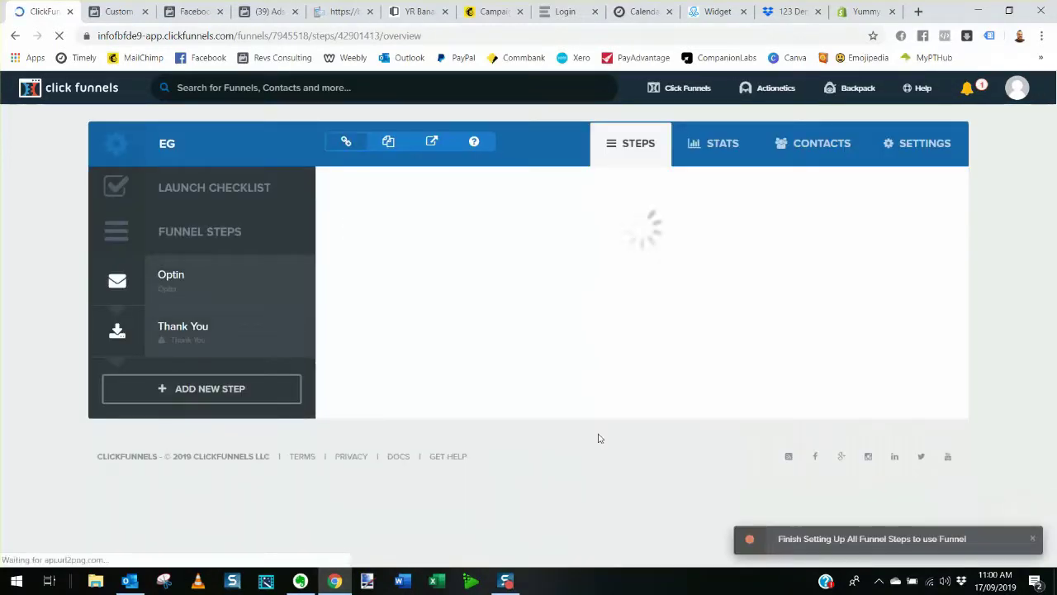
Give the Thank You step the 'Thanks! Check Your Email' template, then return to the Optin step.
scroll(549, 391, "down", 8)
scroll(549, 390, "down", 8)
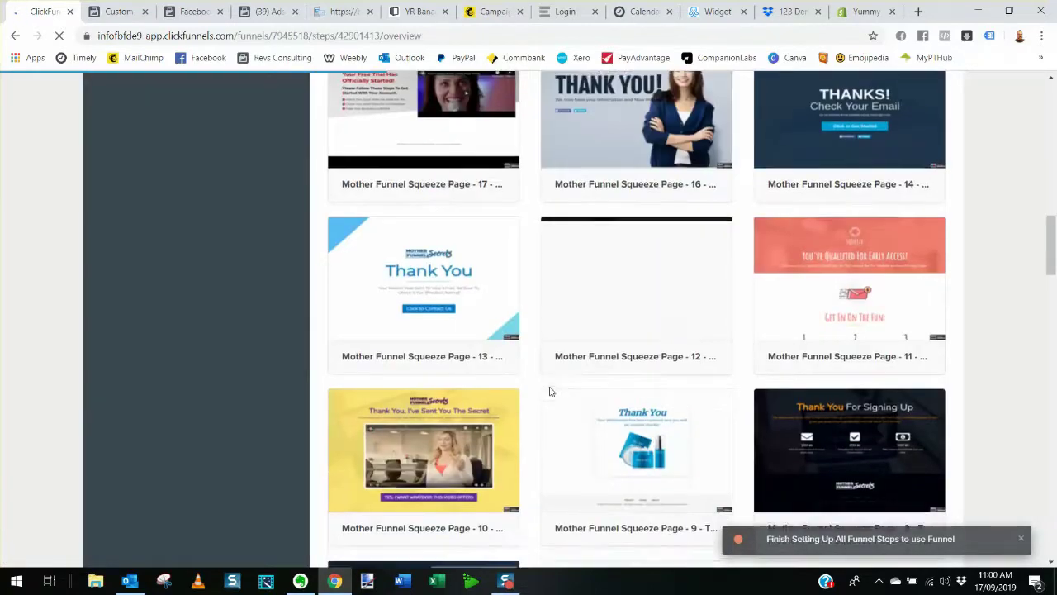
scroll(595, 401, "up", 9)
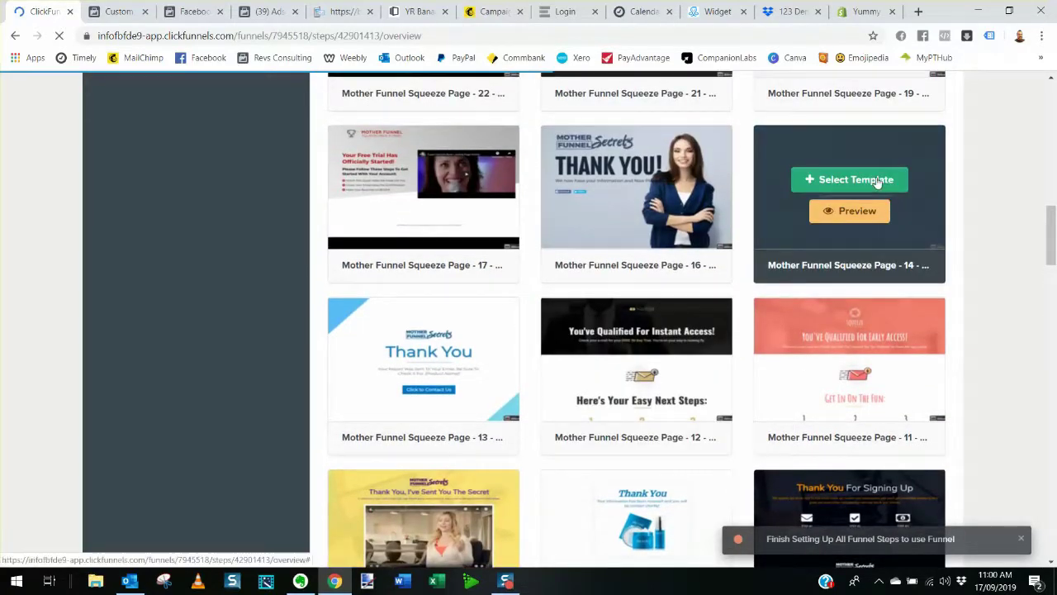
left_click(880, 179)
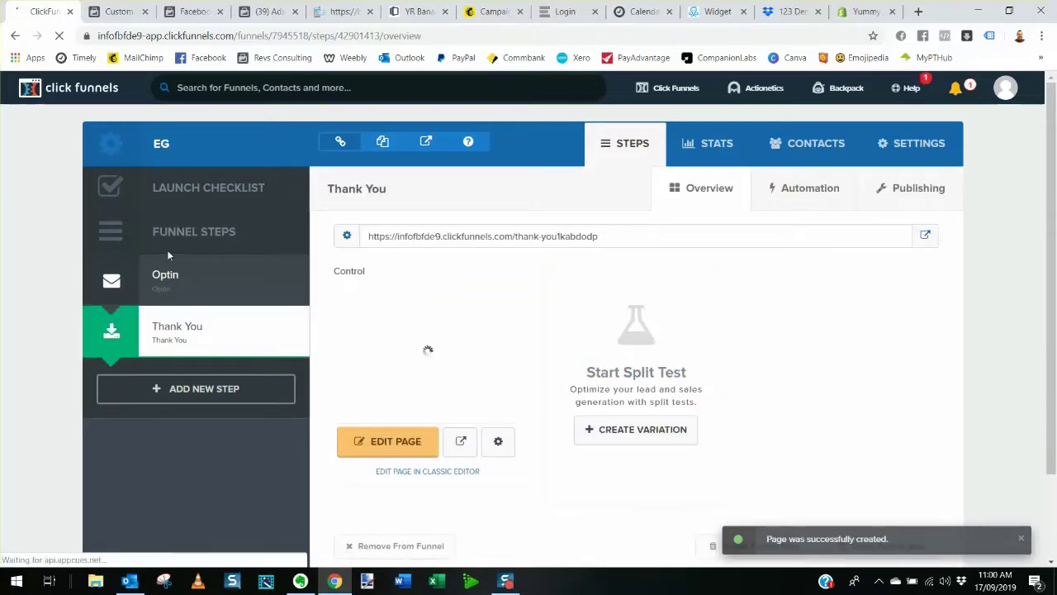
left_click(169, 279)
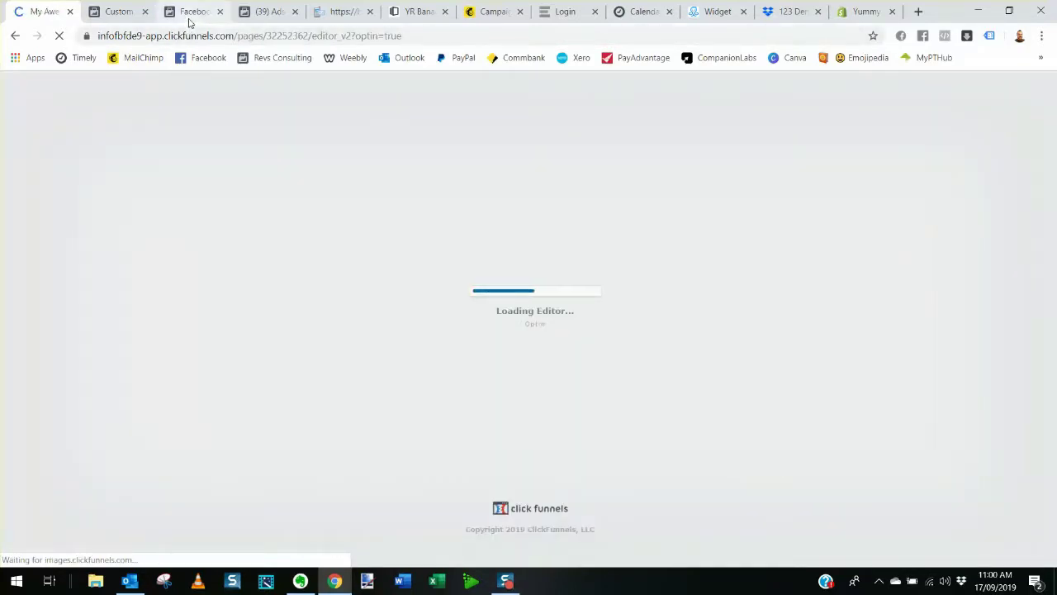
left_click(188, 21)
Open the Revs Consulting pixel's details from the Pixels list in Events Manager.
left_click(59, 88)
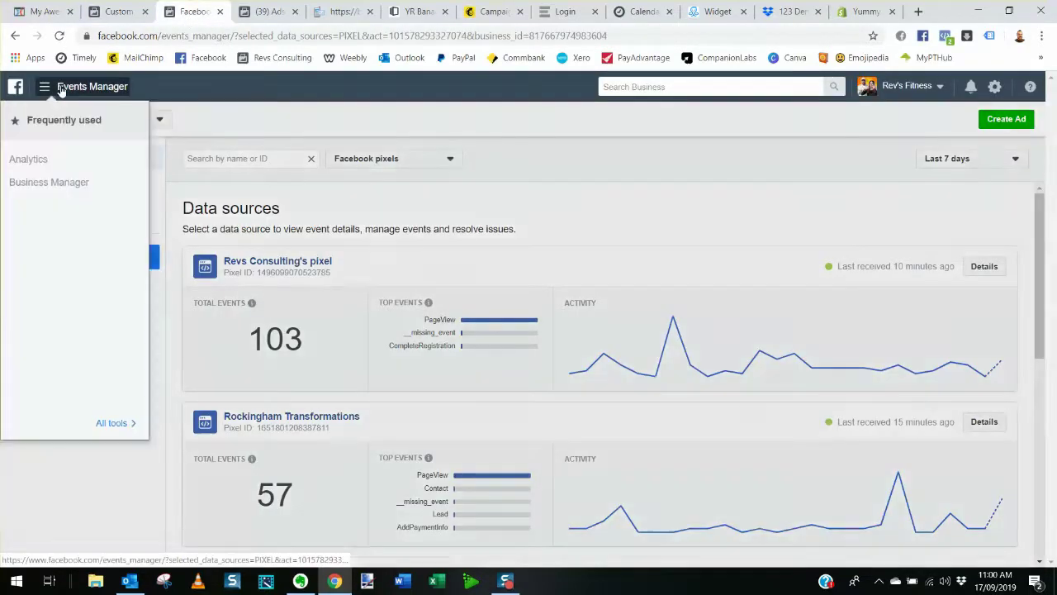
mouse_move(111, 429)
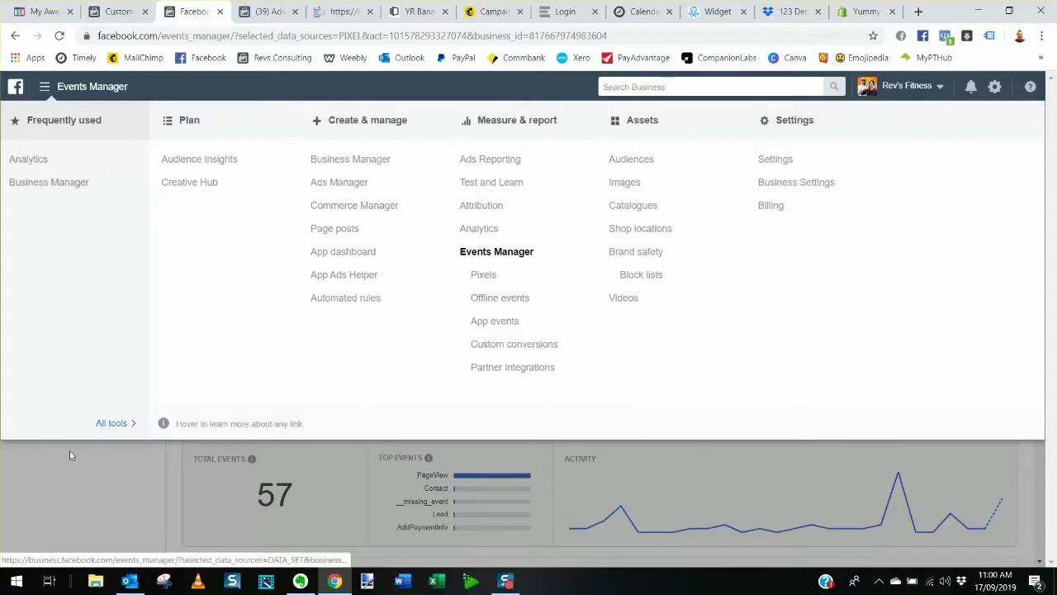
left_click(484, 275)
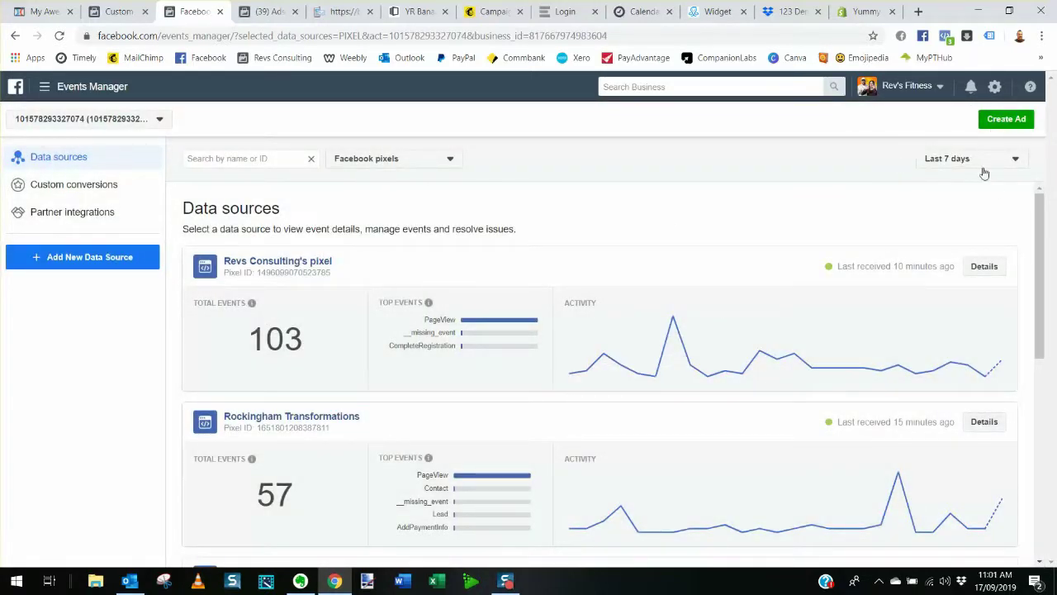
left_click(999, 268)
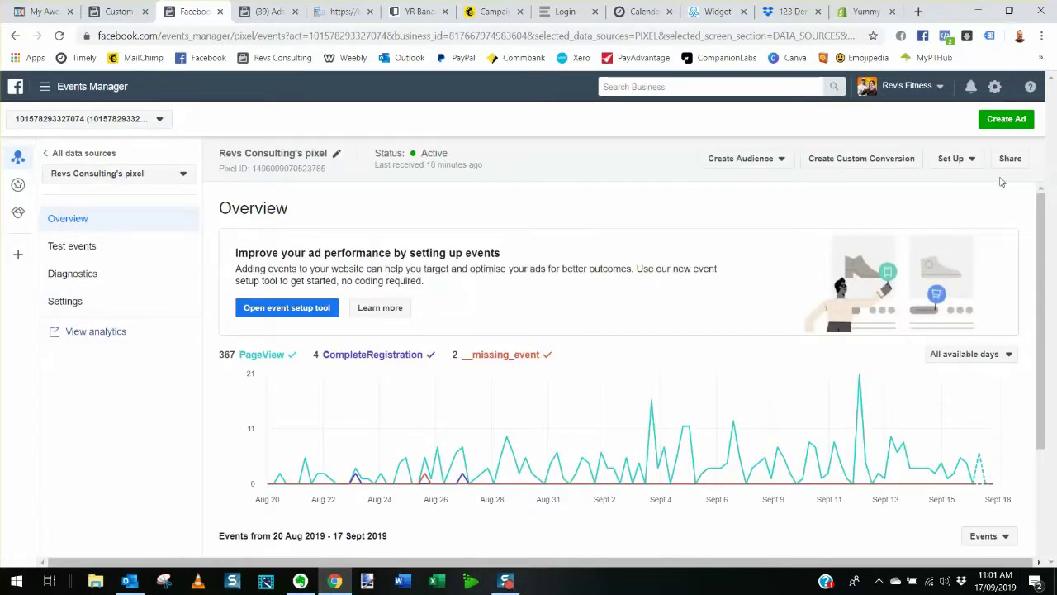
Choose manual pixel installation and copy the pixel base code.
left_click(956, 160)
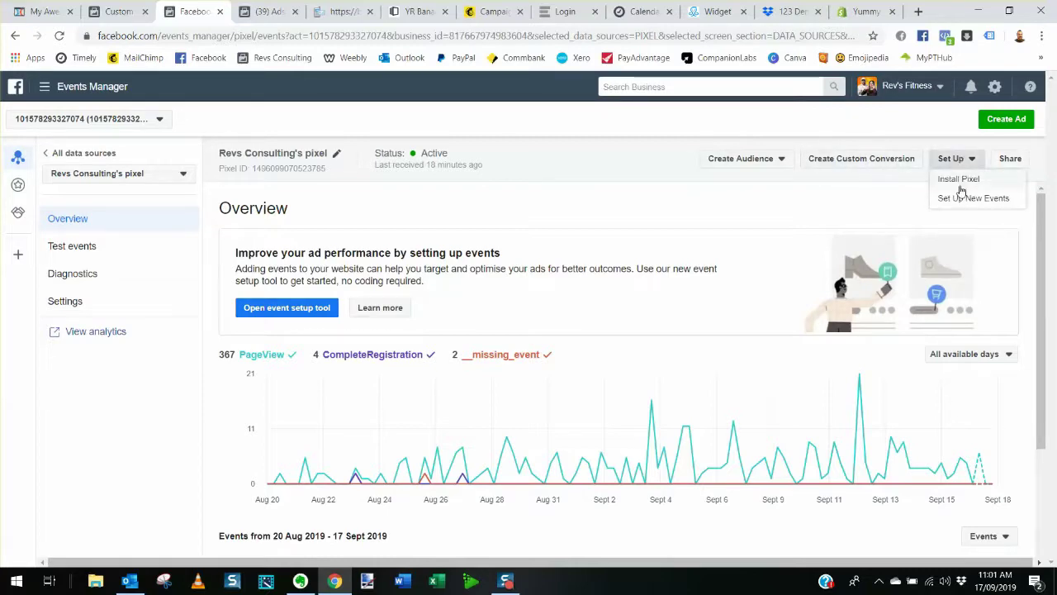
left_click(960, 184)
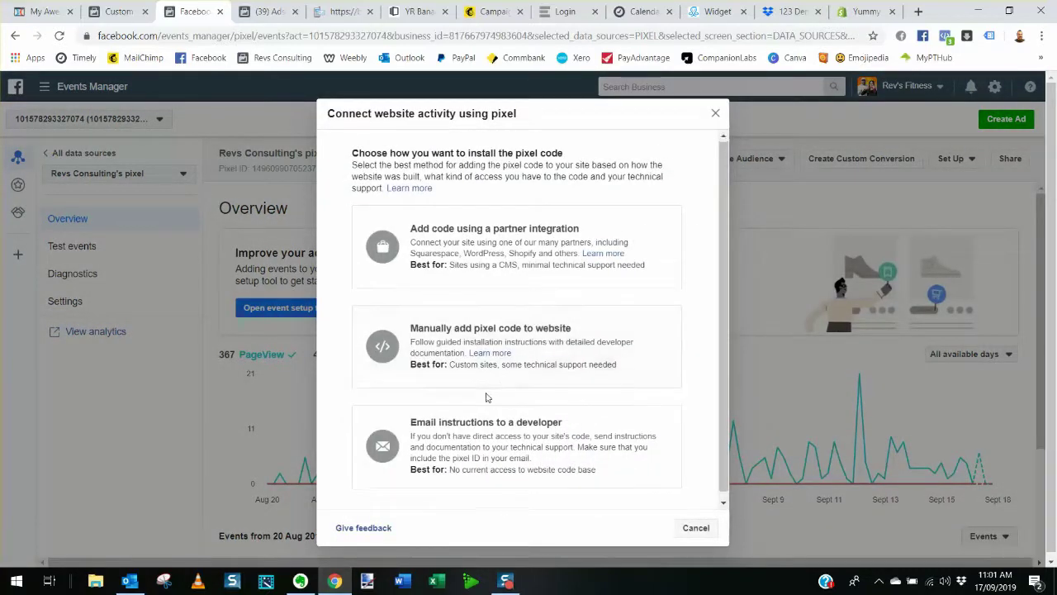
scroll(492, 384, "down", 1)
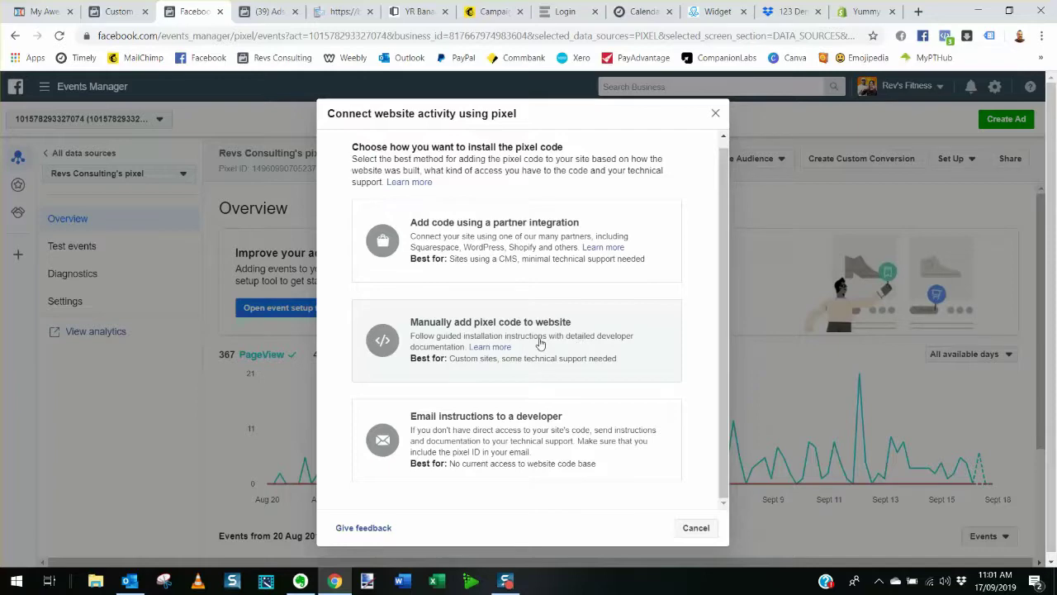
left_click(541, 343)
scroll(593, 413, "down", 6)
scroll(554, 382, "up", 1)
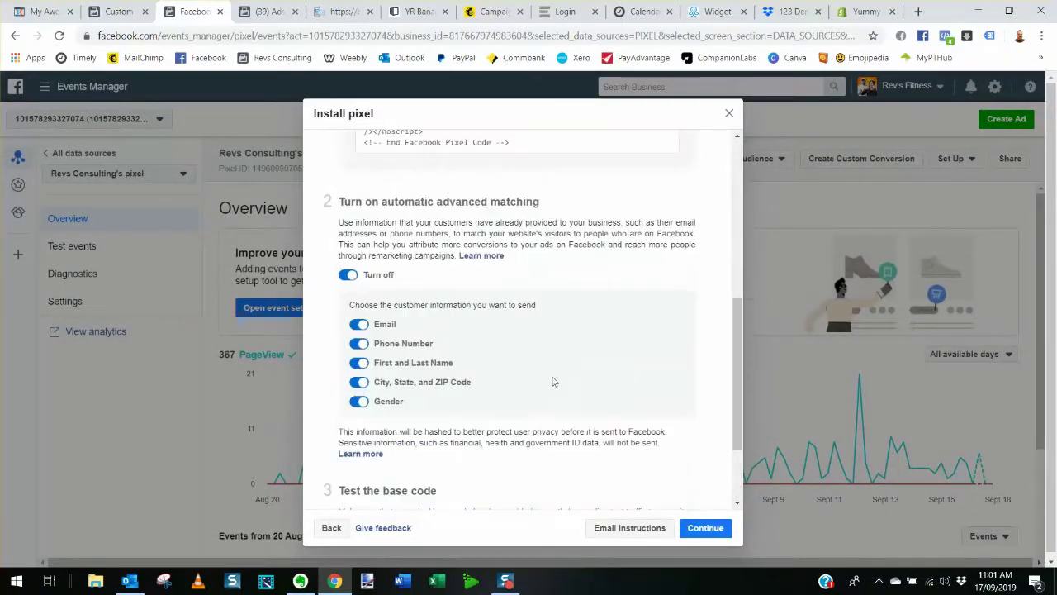
scroll(555, 382, "up", 3)
left_click(501, 272)
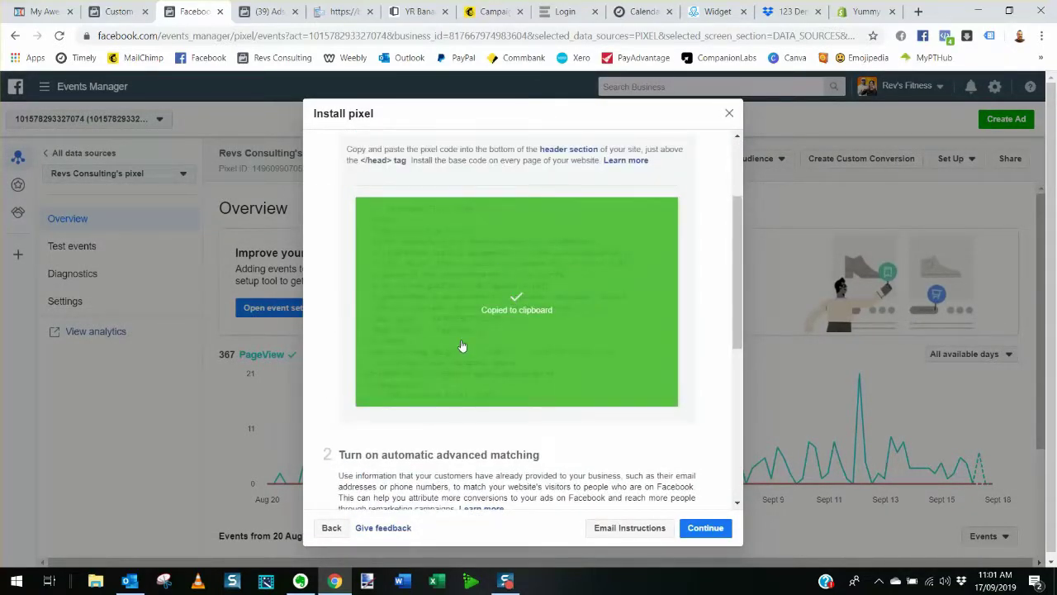
left_click(54, 20)
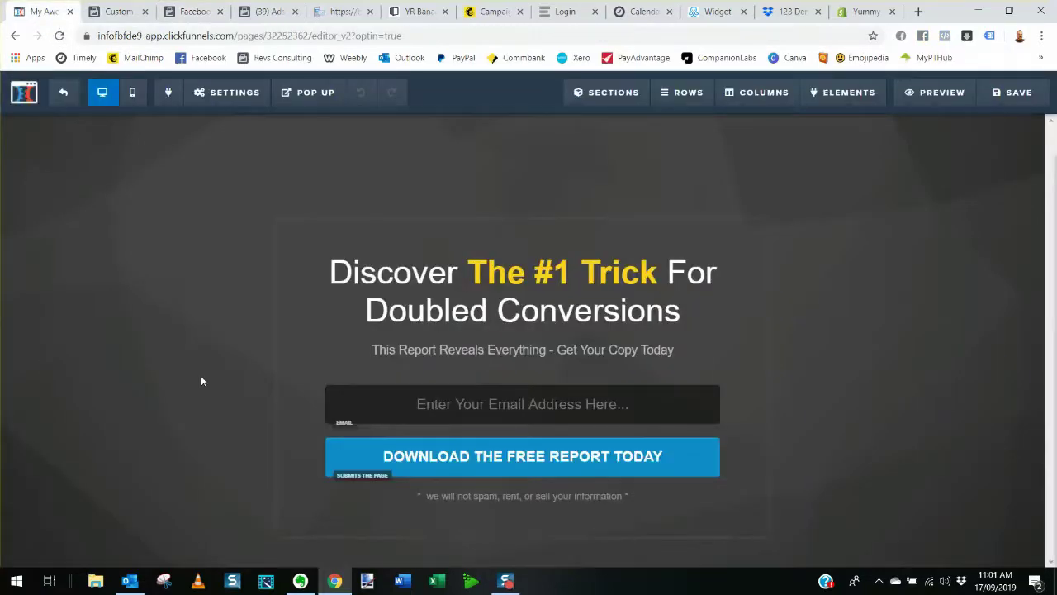
Put the pixel code in the Optin page's footer tracking code, save, and exit to the overview.
left_click(221, 110)
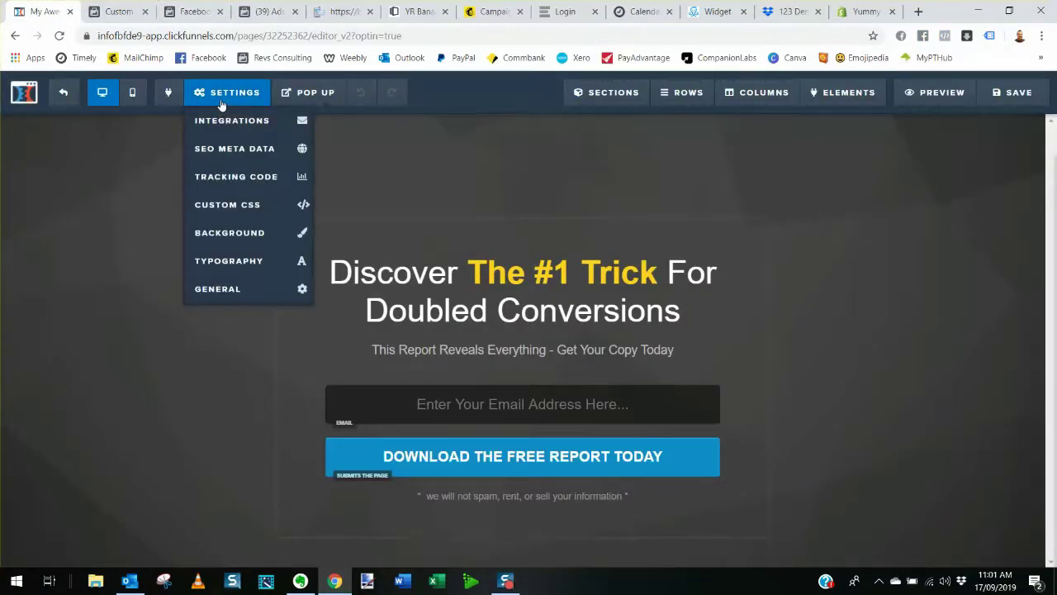
left_click(234, 169)
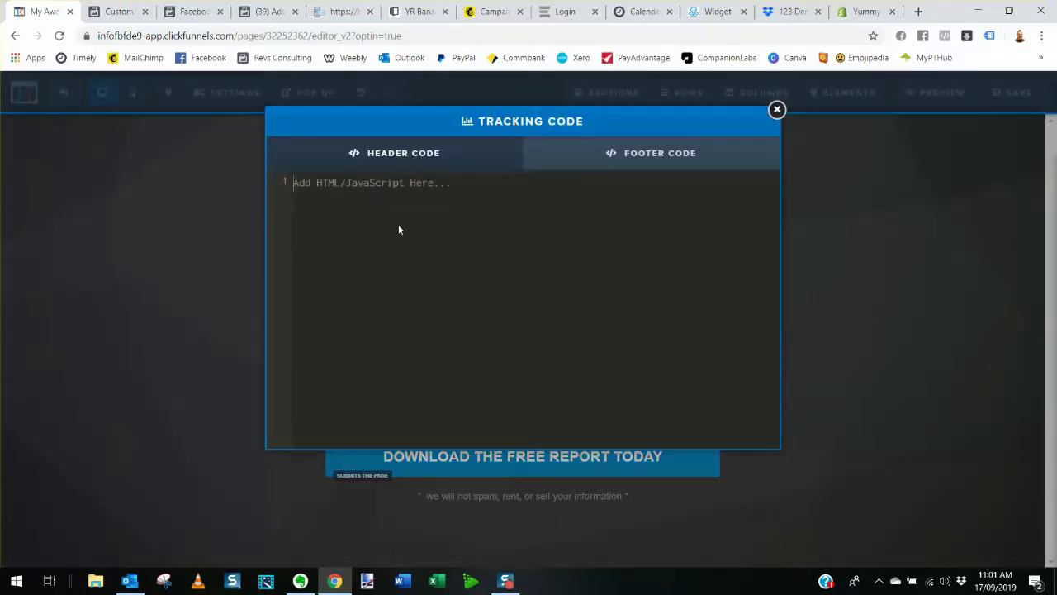
left_click(703, 153)
left_click(776, 109)
left_click(1013, 92)
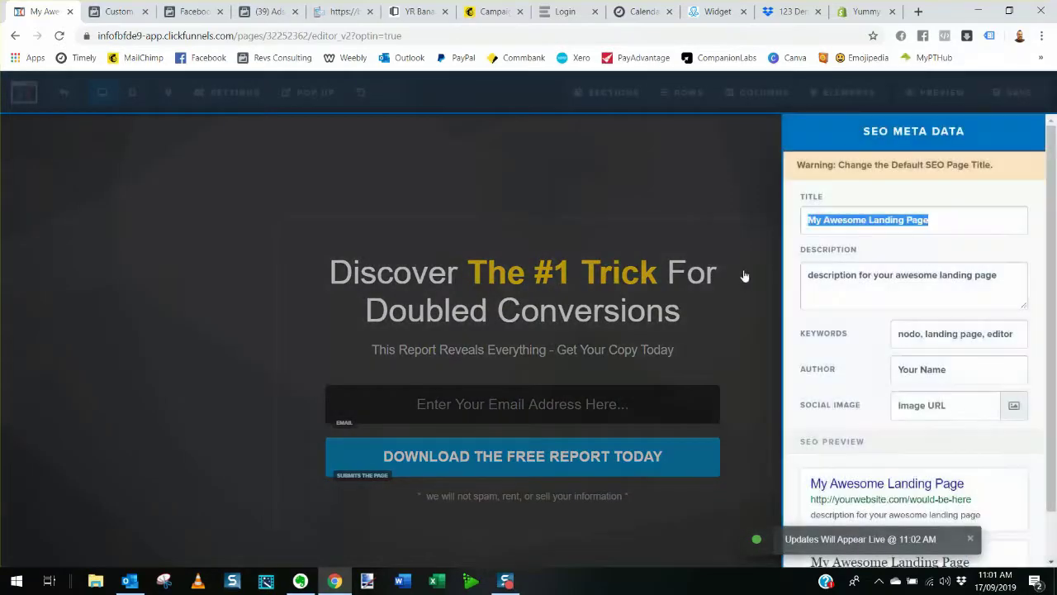
left_click(698, 208)
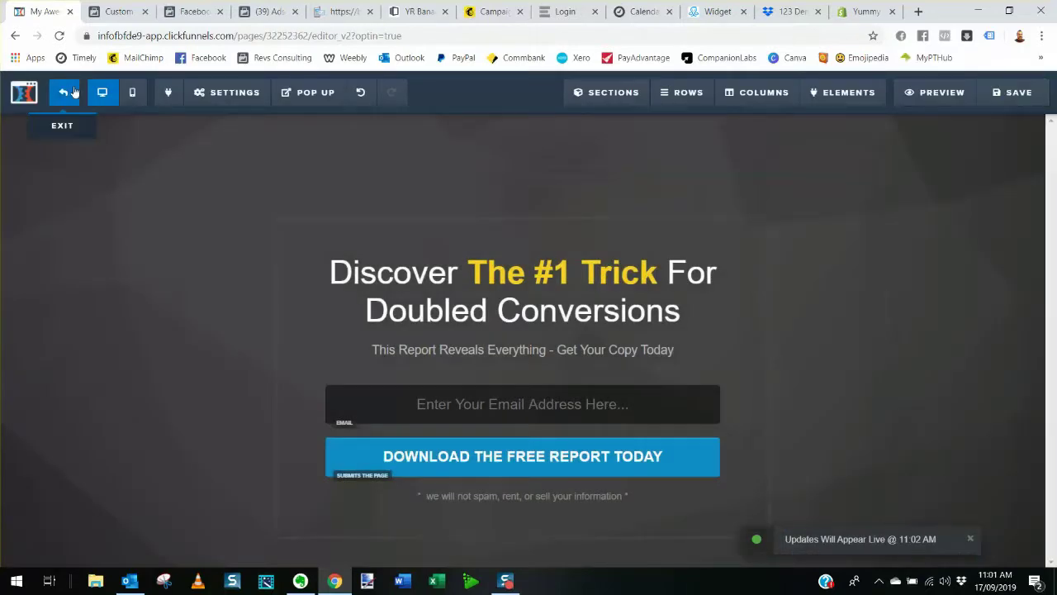
left_click(63, 92)
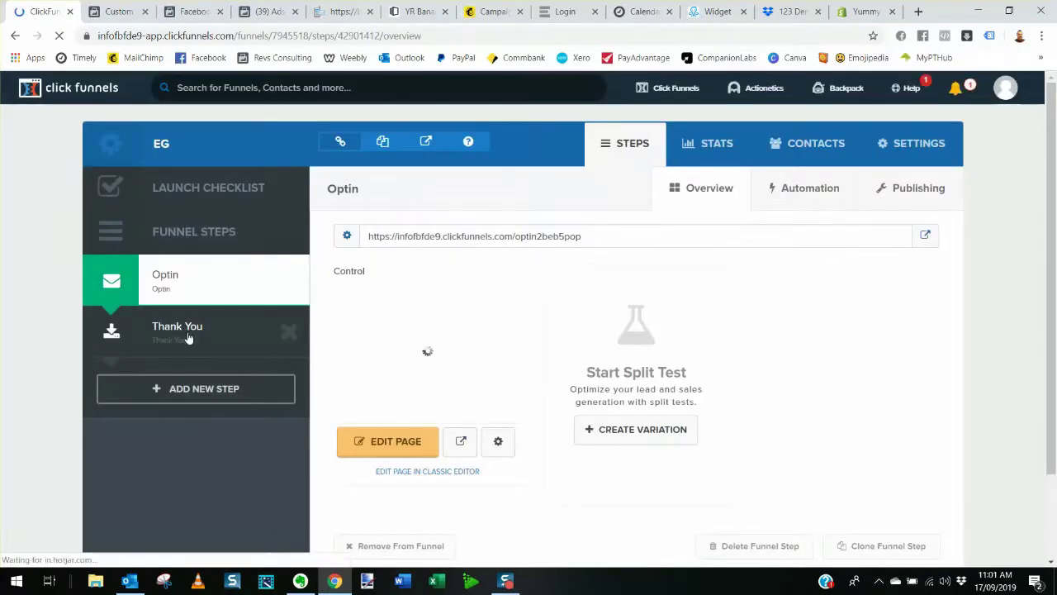
Paste the Facebook Pixel into the Thank You page's header tracking code and save the page.
left_click(186, 331)
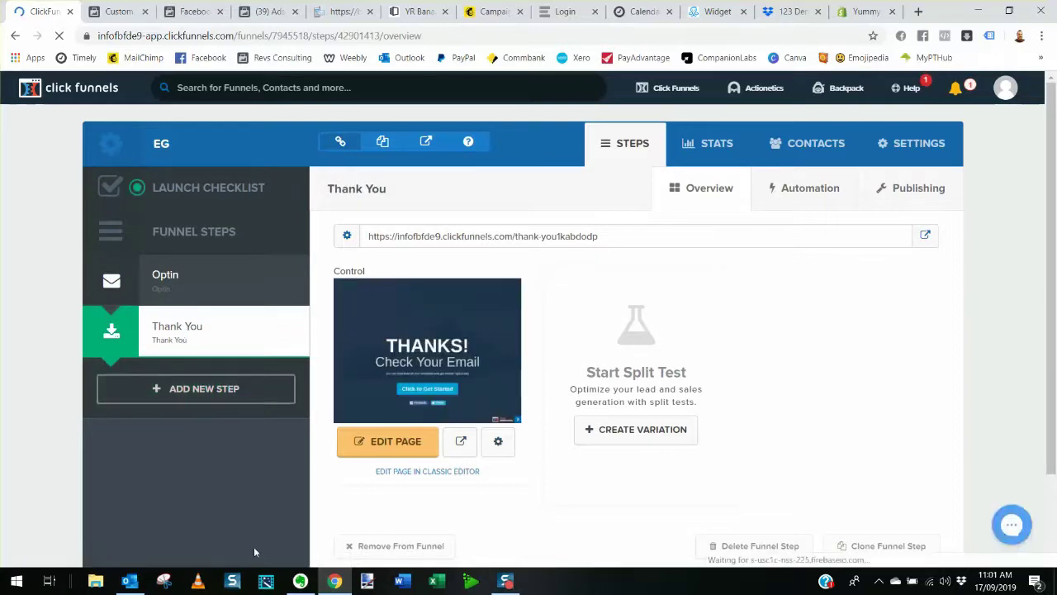
left_click(397, 443)
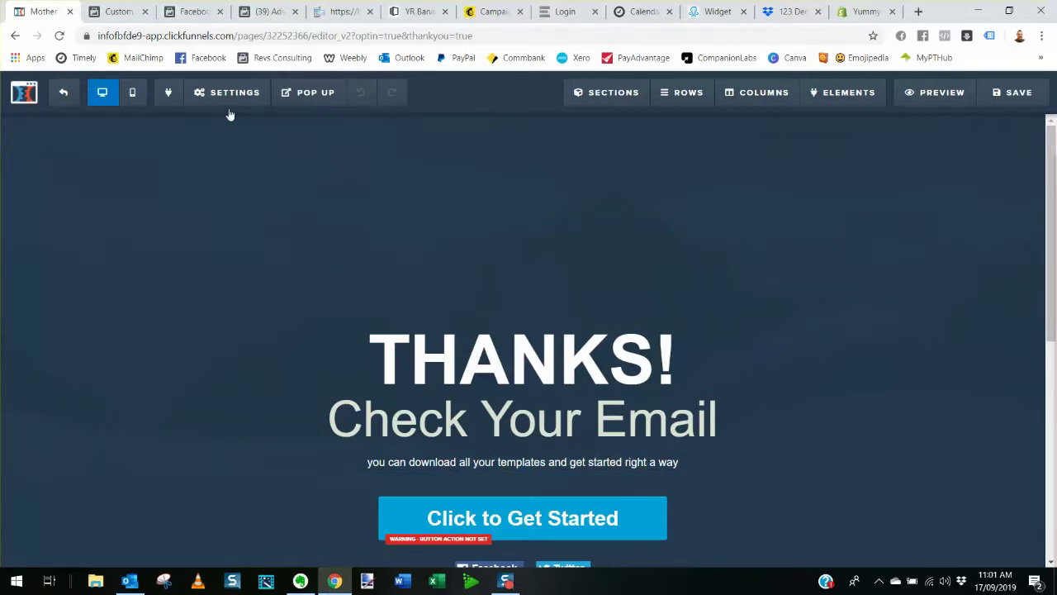
left_click(230, 103)
left_click(242, 180)
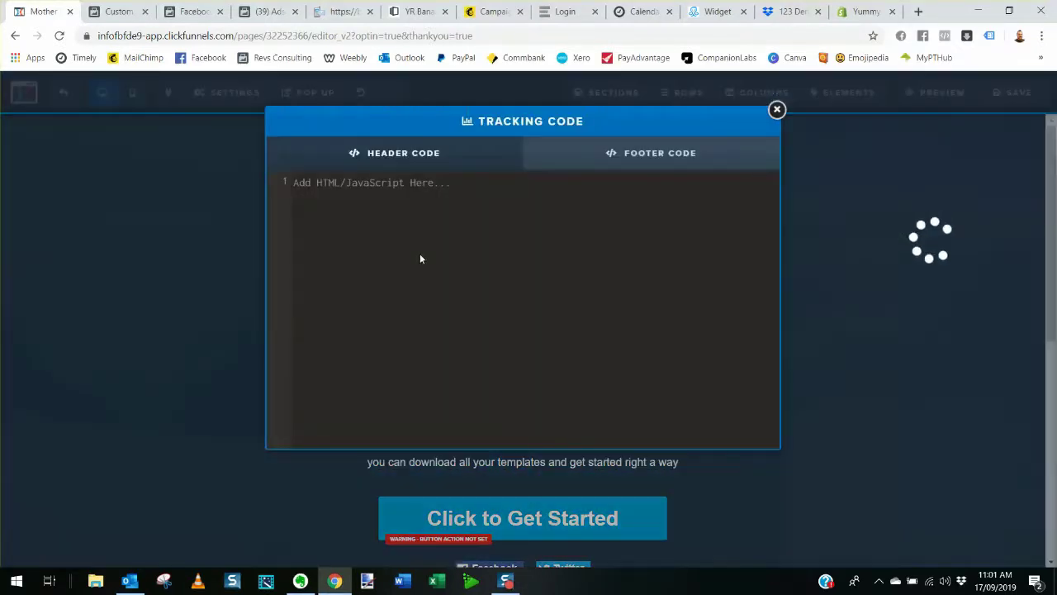
key("ctrl+v")
left_click(776, 109)
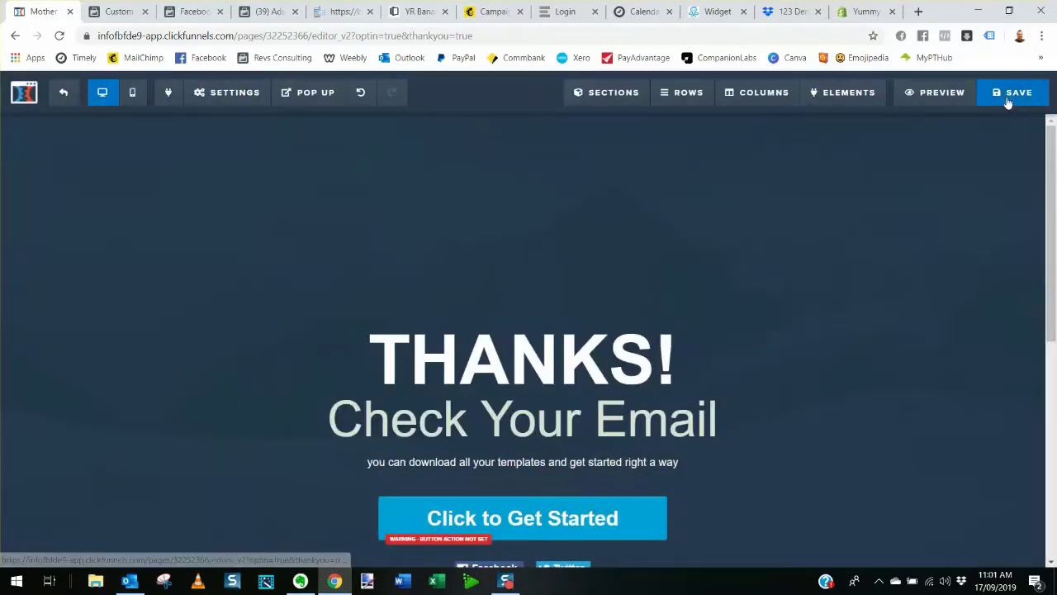
left_click(1009, 96)
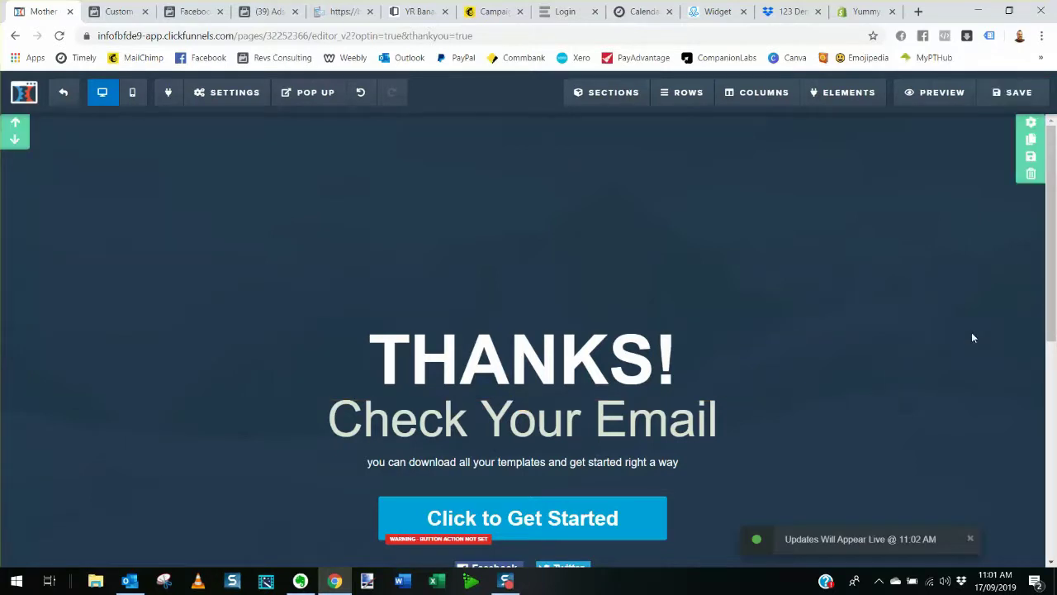
left_click(24, 93)
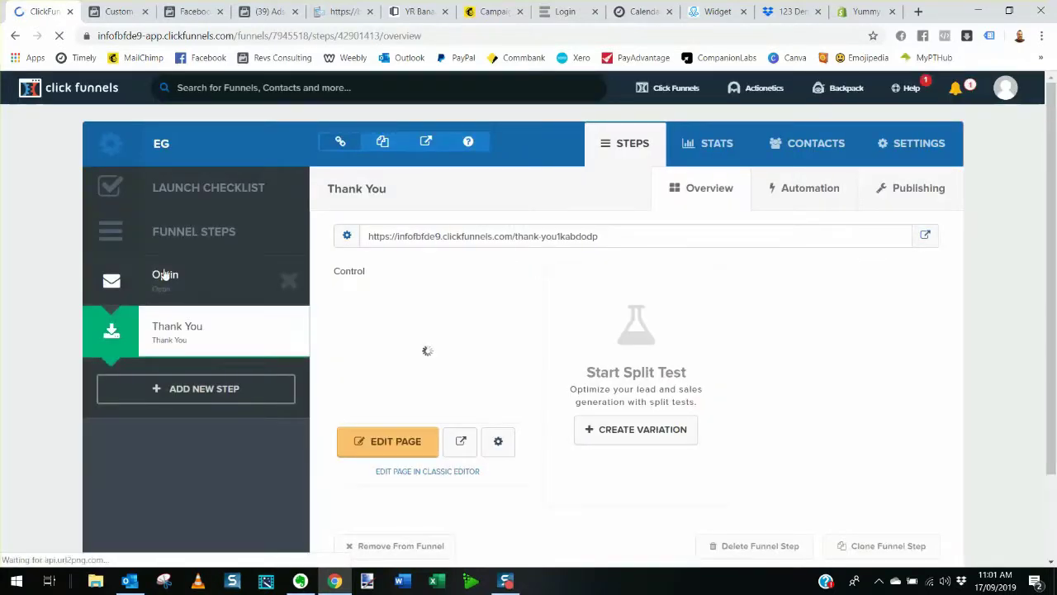
View the funnel's Optin step overview, then move to the Thank You step.
left_click(164, 275)
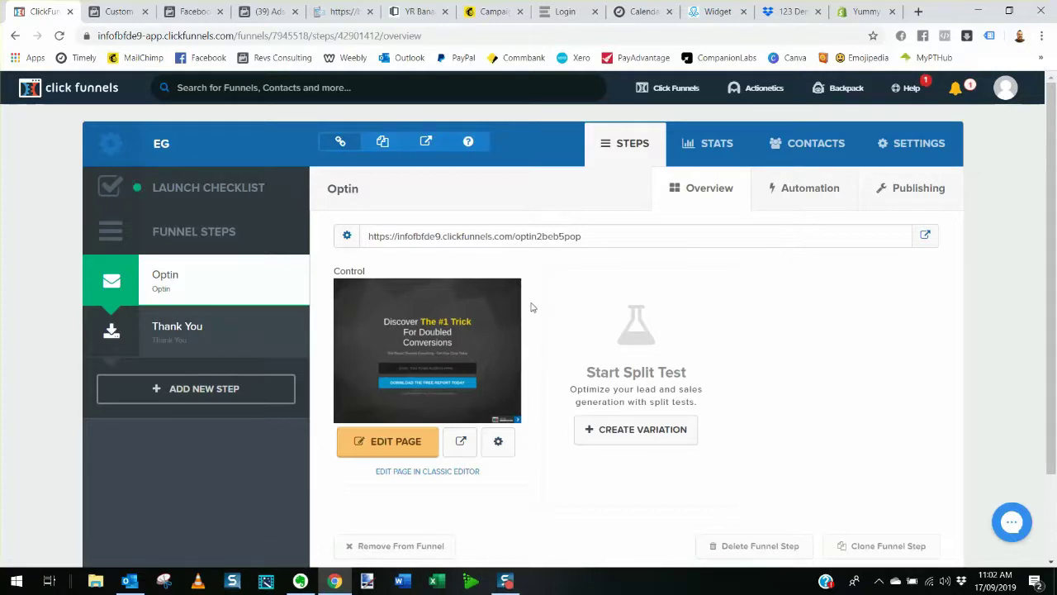
left_click(198, 330)
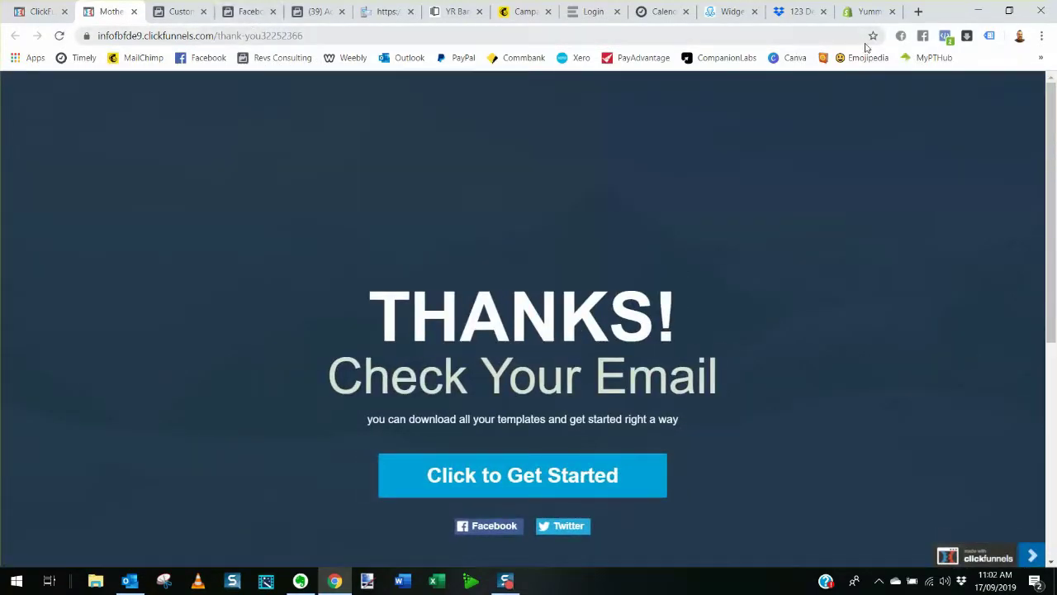
Confirm with Pixel Helper that the live thank-you page fires PageView, and copy its URL.
left_click(945, 35)
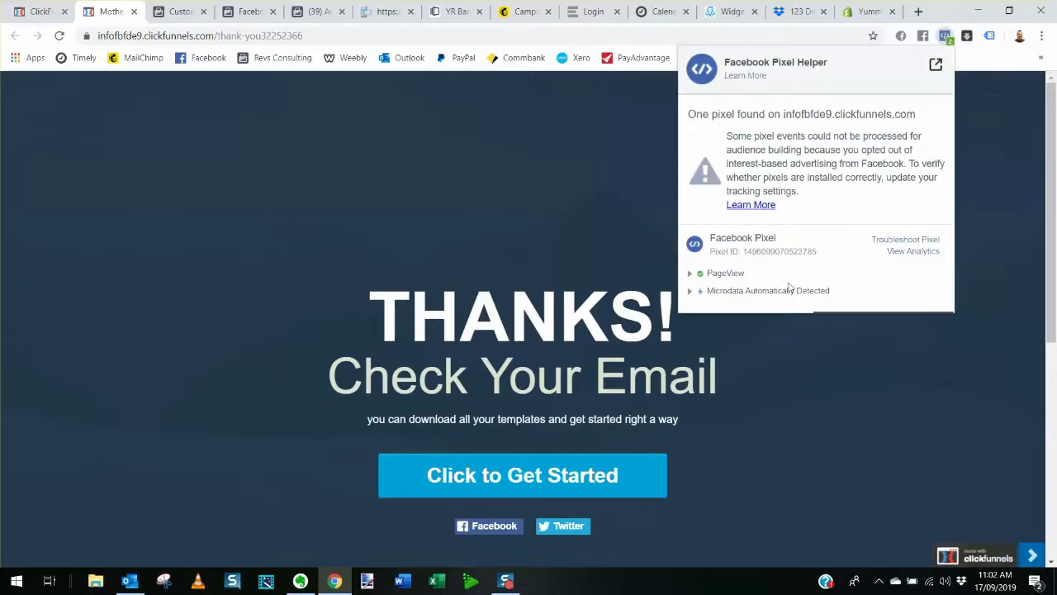
left_click(158, 30)
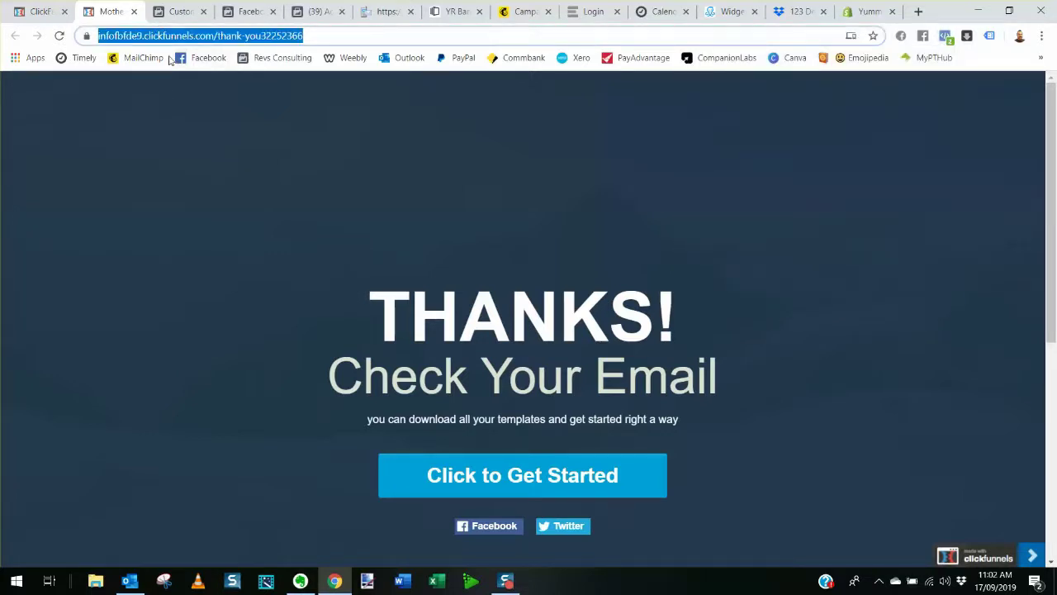
left_click(177, 17)
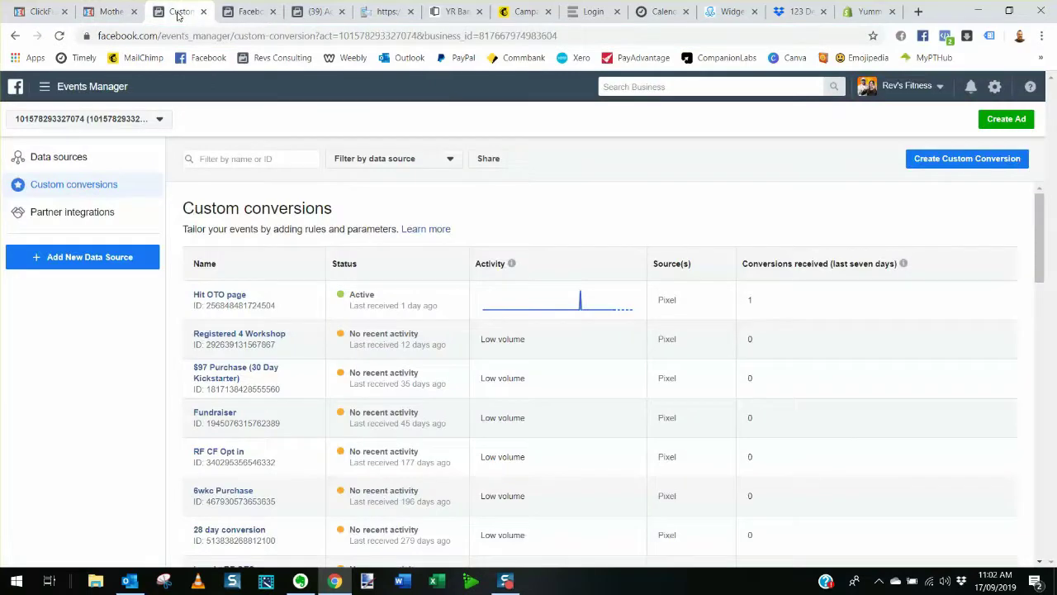
Start a new custom conversion with the thank-you page URL as its 'URL contains' rule.
left_click(45, 87)
left_click(106, 422)
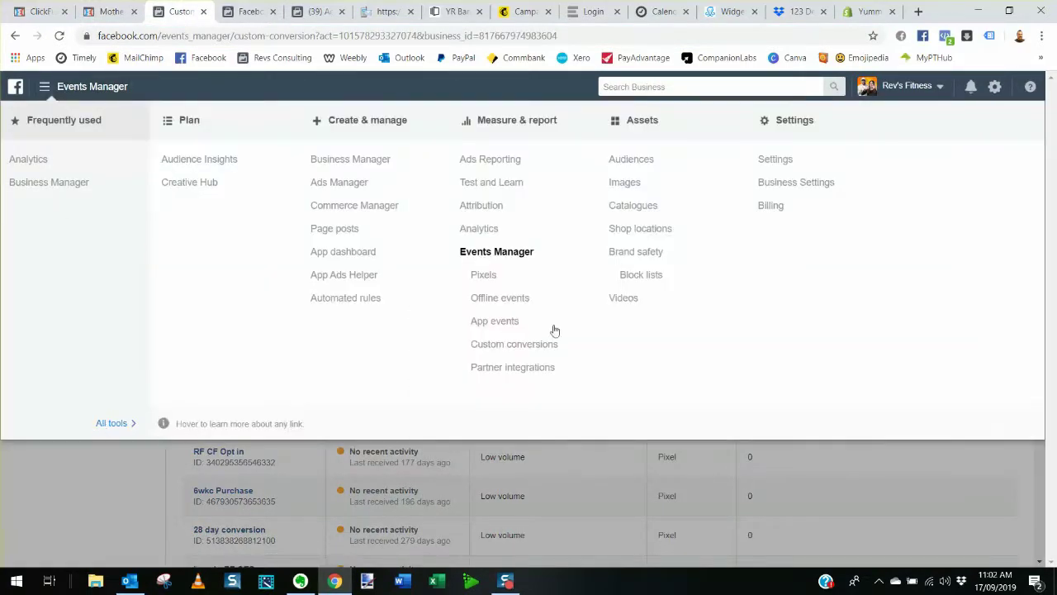
left_click(142, 492)
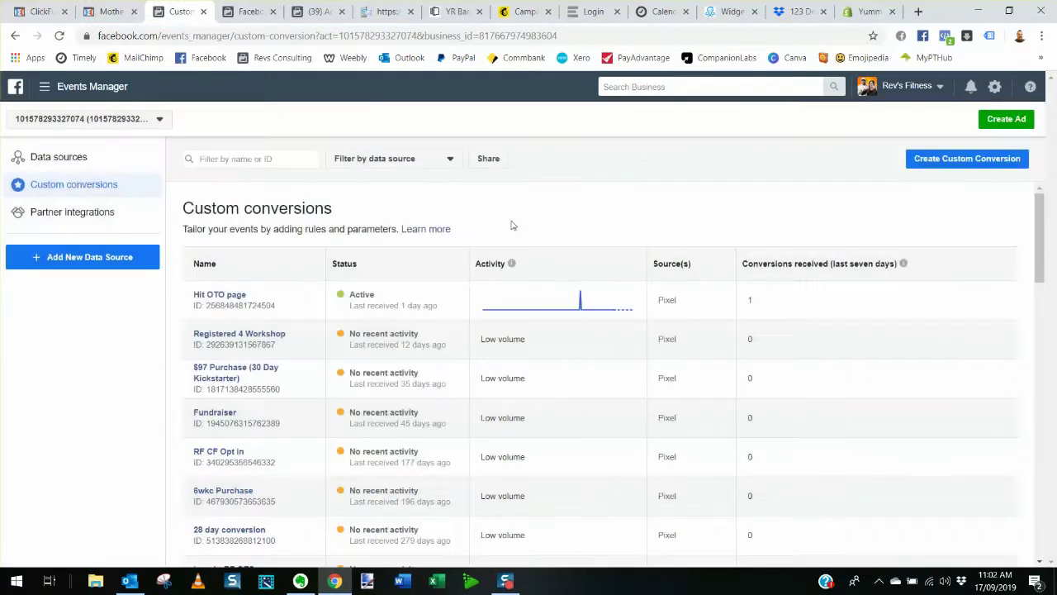
left_click(960, 159)
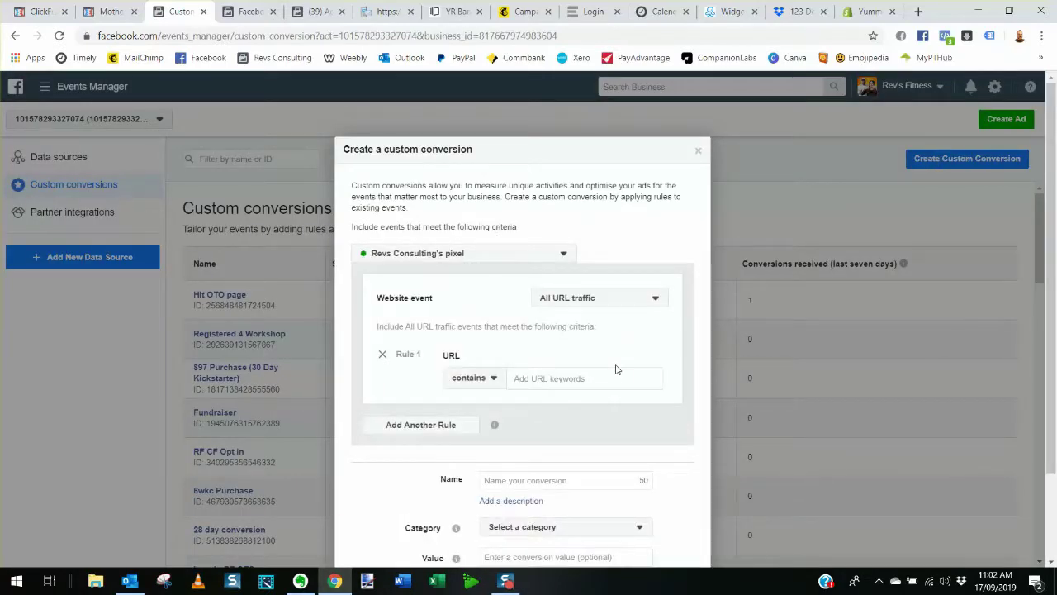
scroll(465, 321, "down", 2)
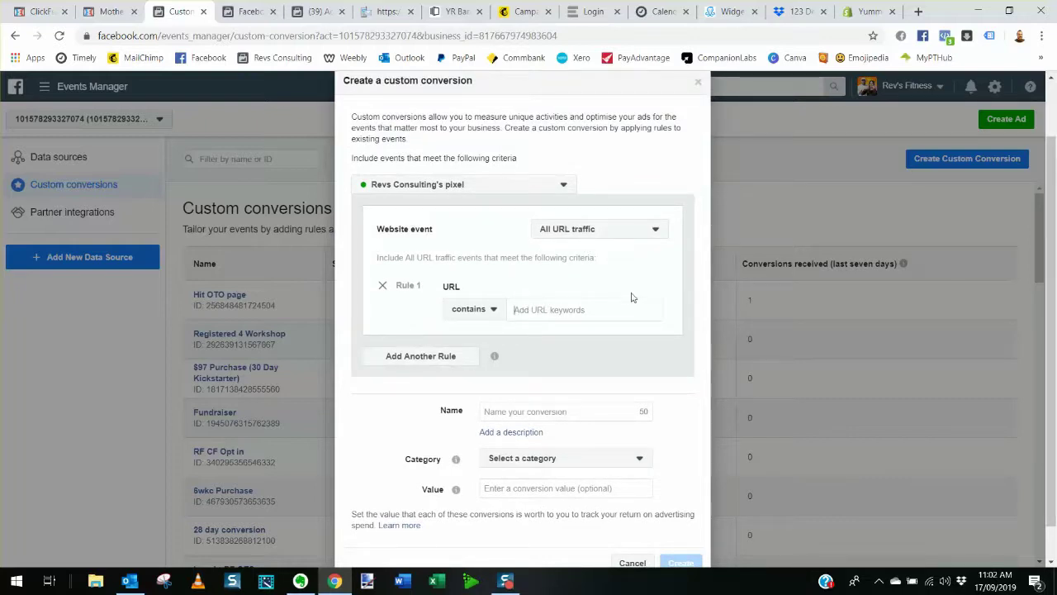
key("ctrl+v")
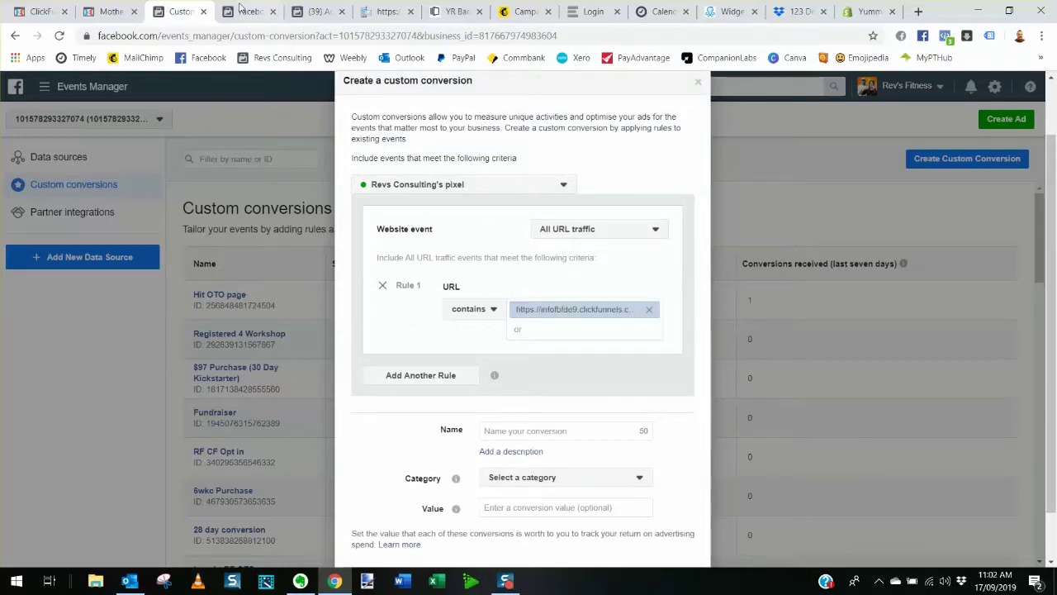
left_click(120, 10)
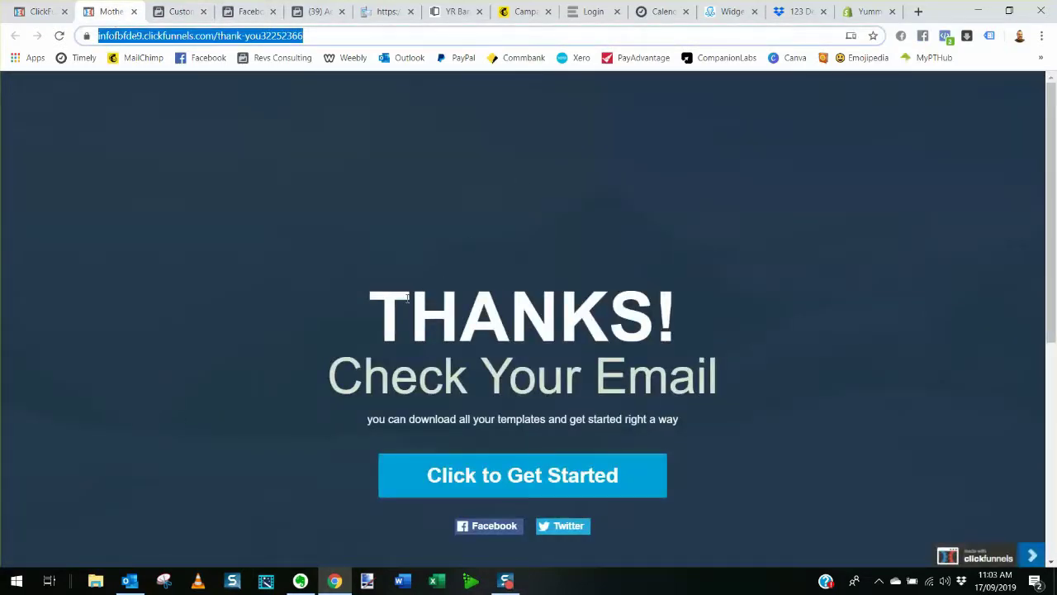
left_click(174, 11)
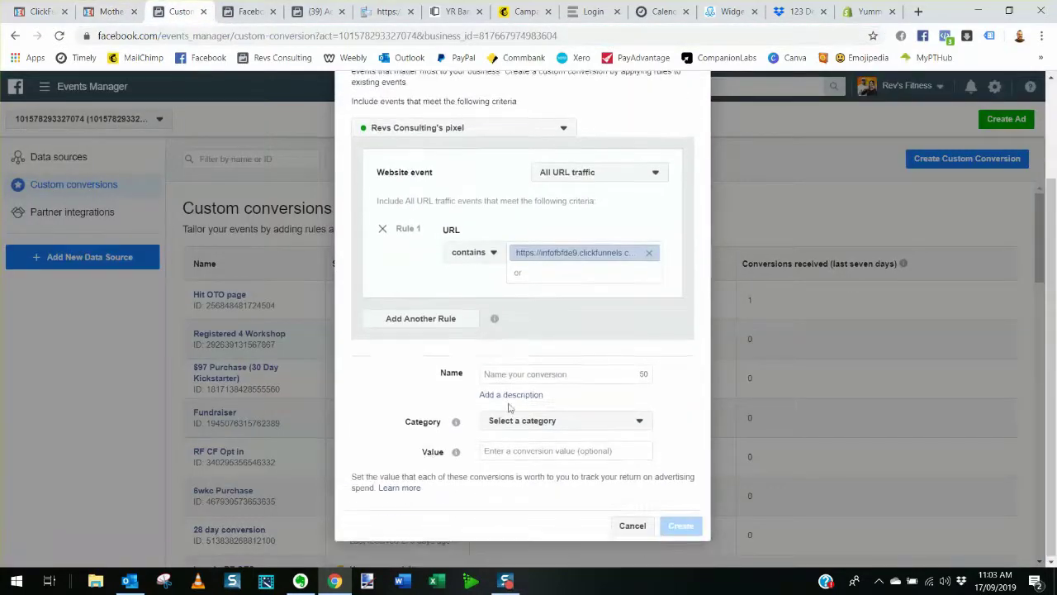
Name the conversion 'Hit TY PAge of OPTIN', set category Lead, and create it.
left_click(509, 373)
type("Hit TY")
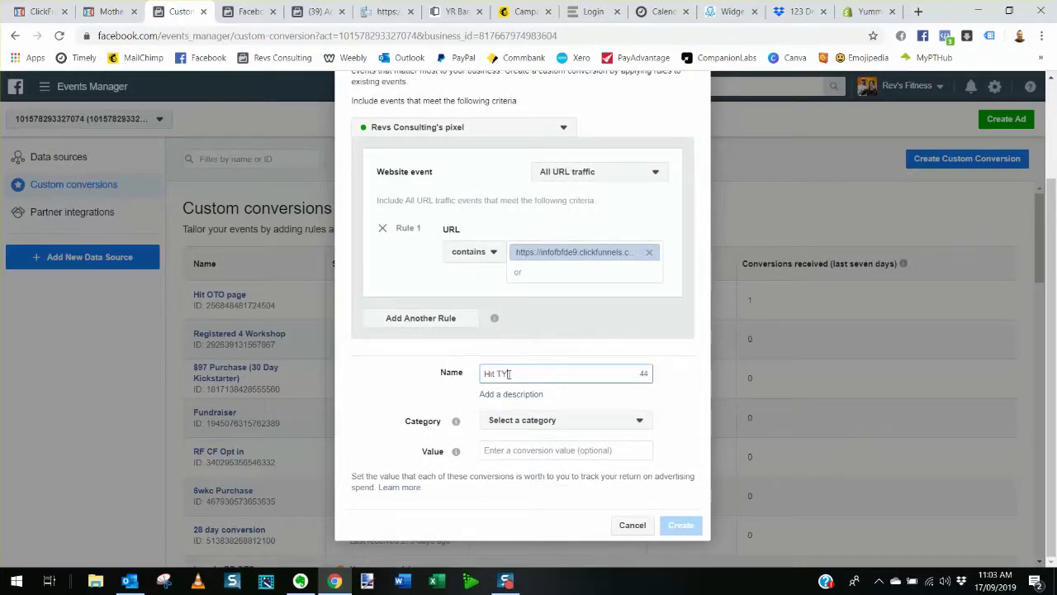
type("PAge of OPTIN")
left_click(403, 376)
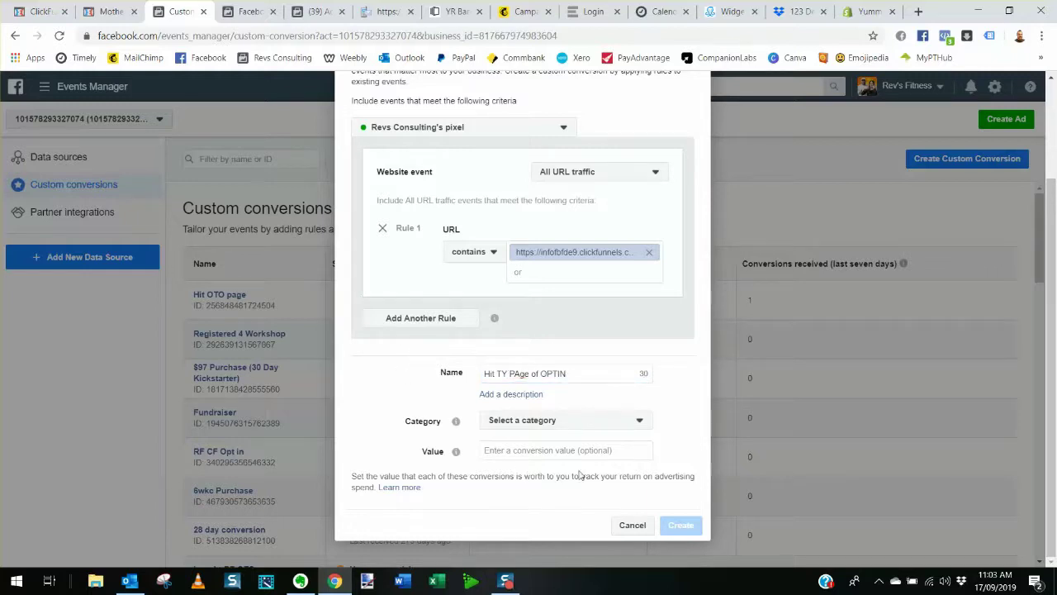
left_click(549, 425)
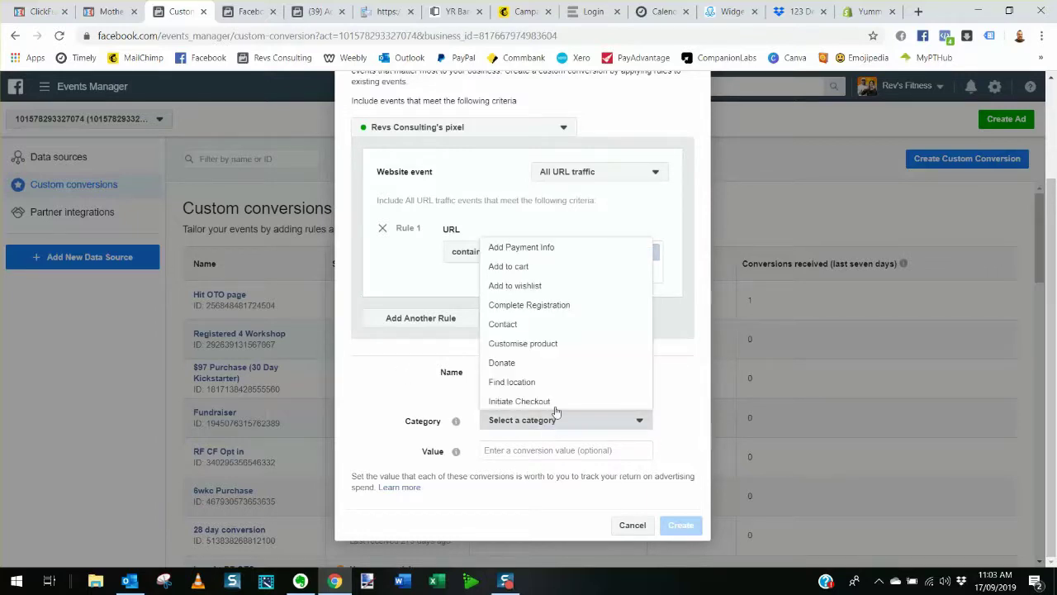
scroll(555, 376, "down", 3)
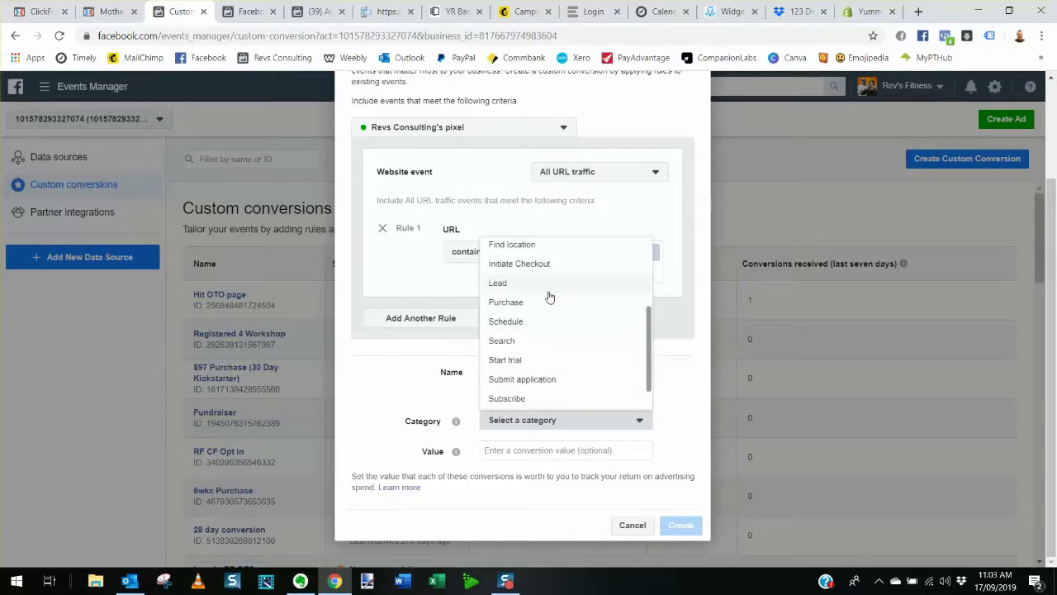
left_click(550, 284)
left_click(680, 525)
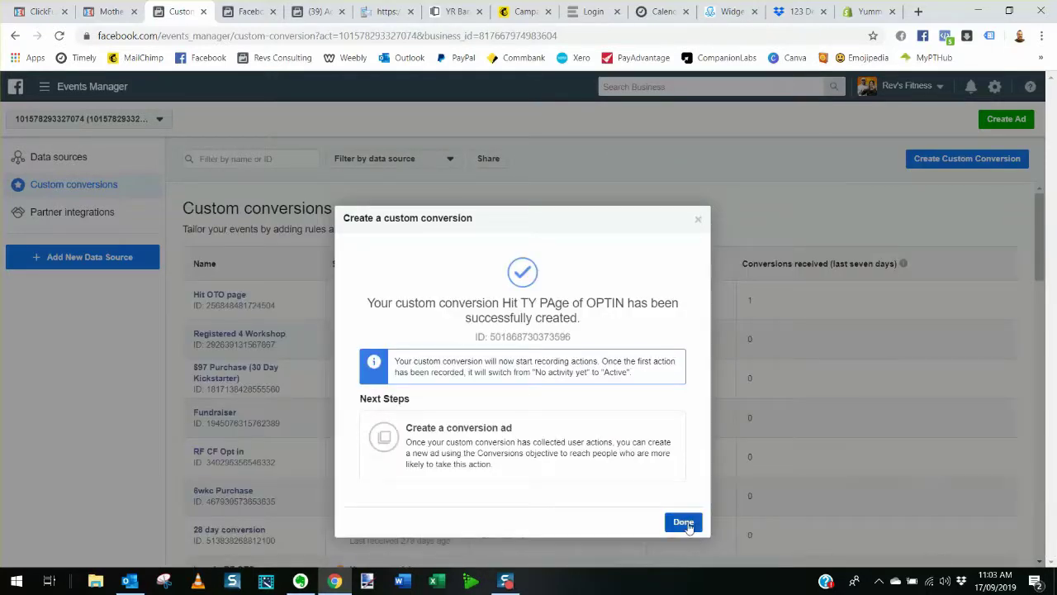
left_click(683, 522)
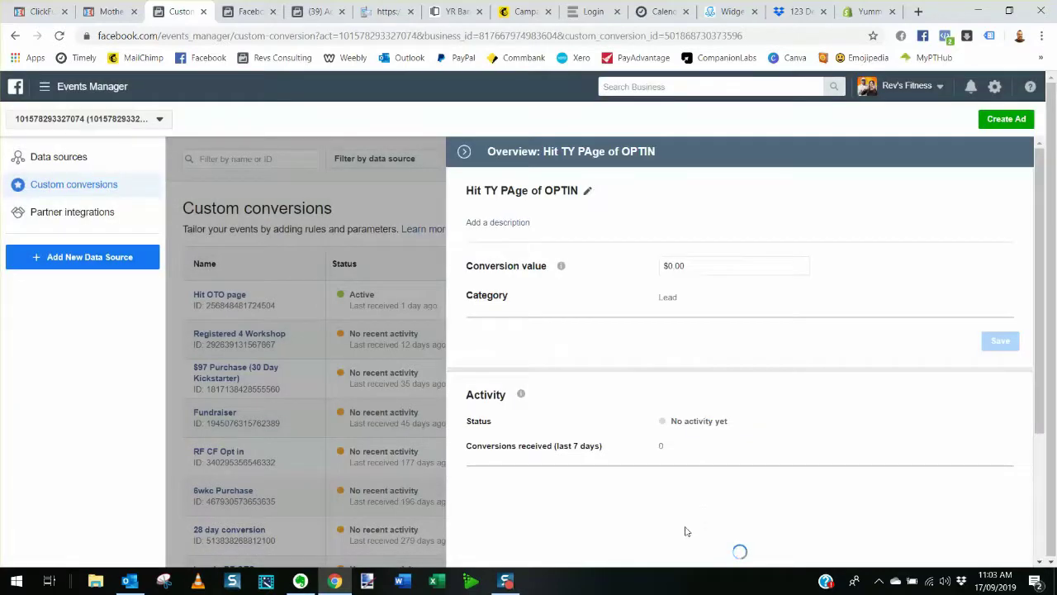
Reload the live thank-you page, then refresh Custom conversions until 'Hit TY PAge of OPTIN' shows Active.
left_click(462, 154)
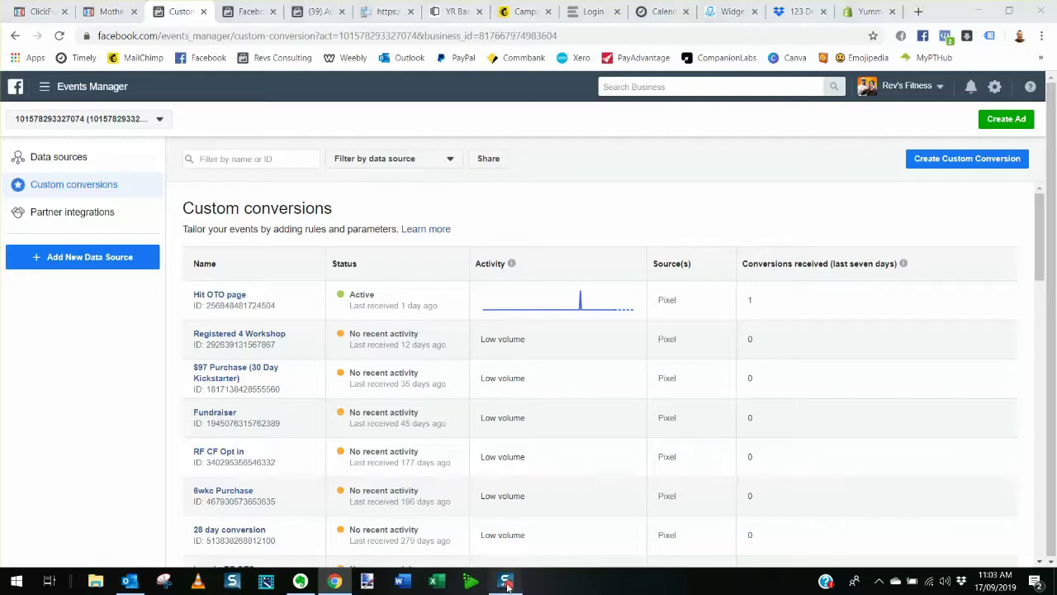
scroll(355, 446, "down", 15)
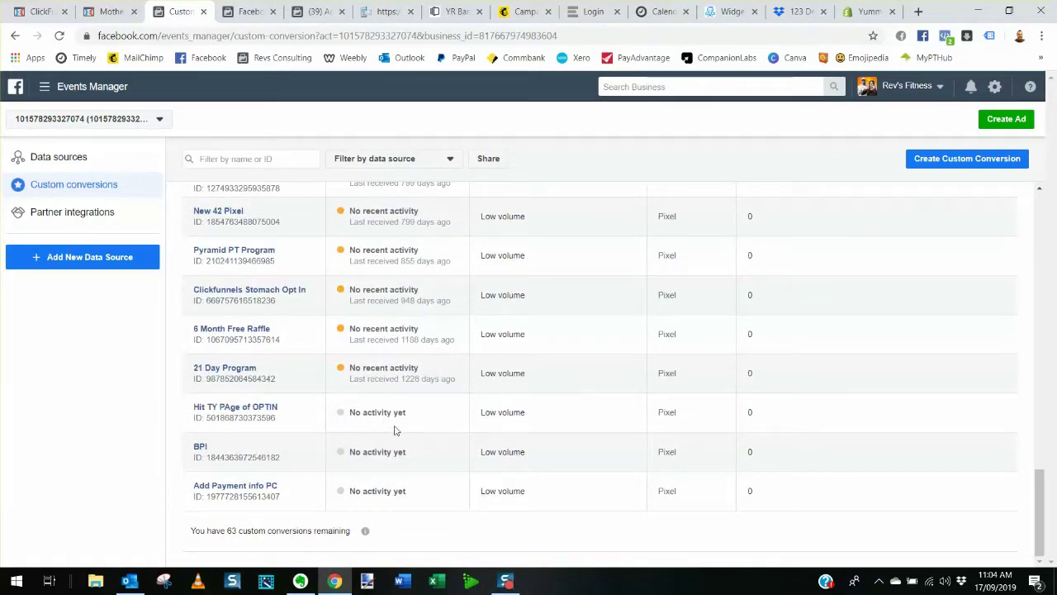
left_click(110, 11)
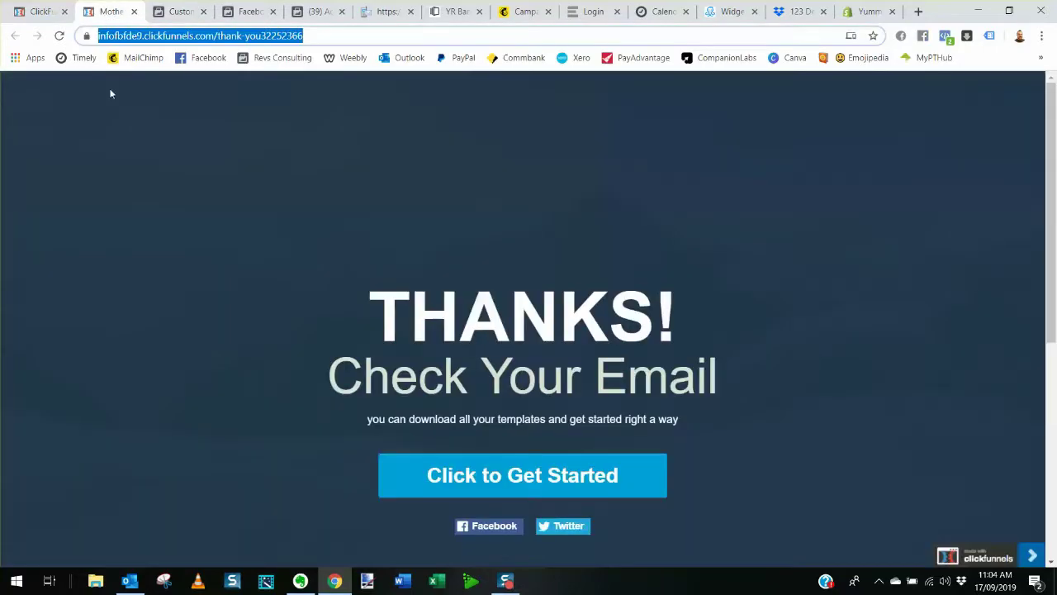
left_click(59, 35)
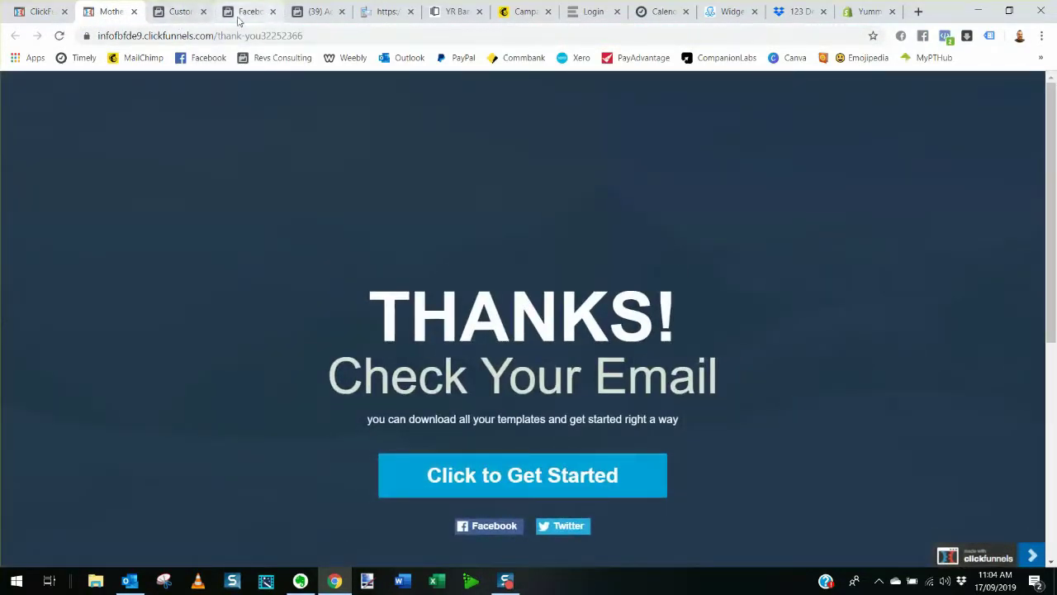
left_click(183, 12)
left_click(60, 36)
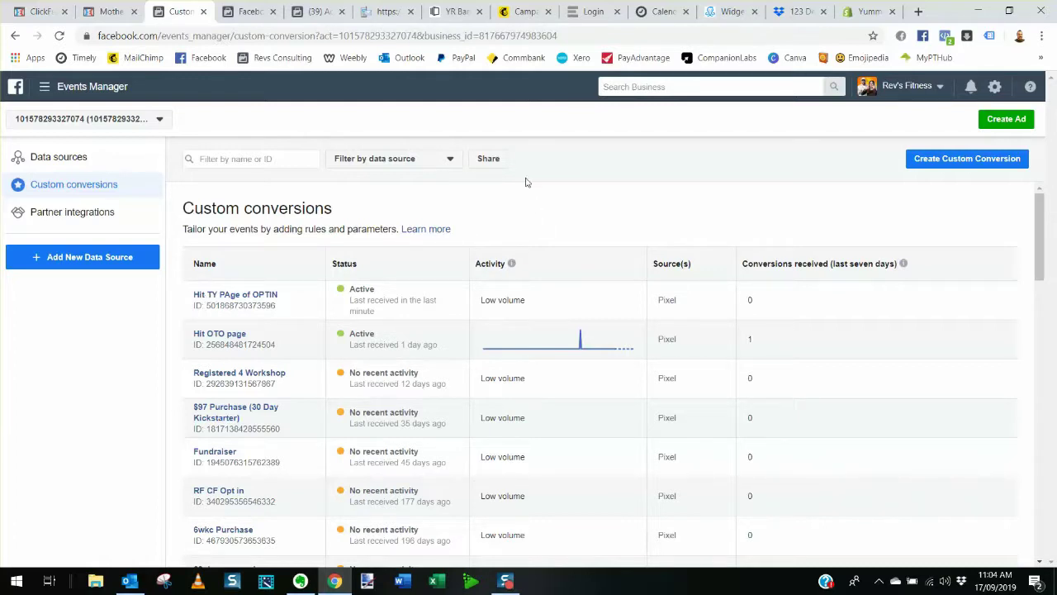
left_click(318, 12)
Create a new campaign with the Conversions objective and continue to its ad set.
left_click(90, 199)
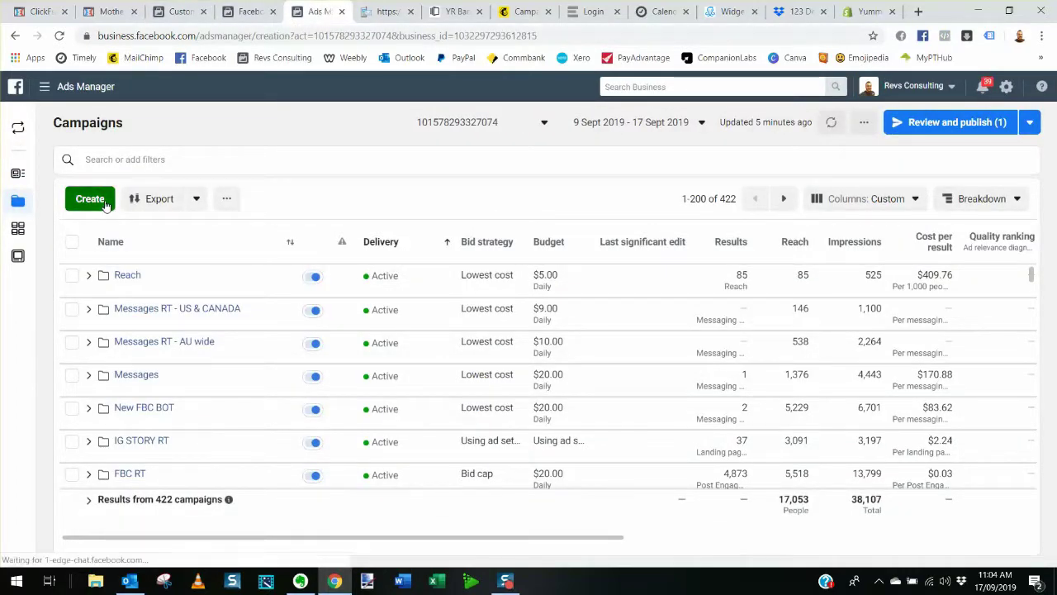
scroll(578, 363, "down", 2)
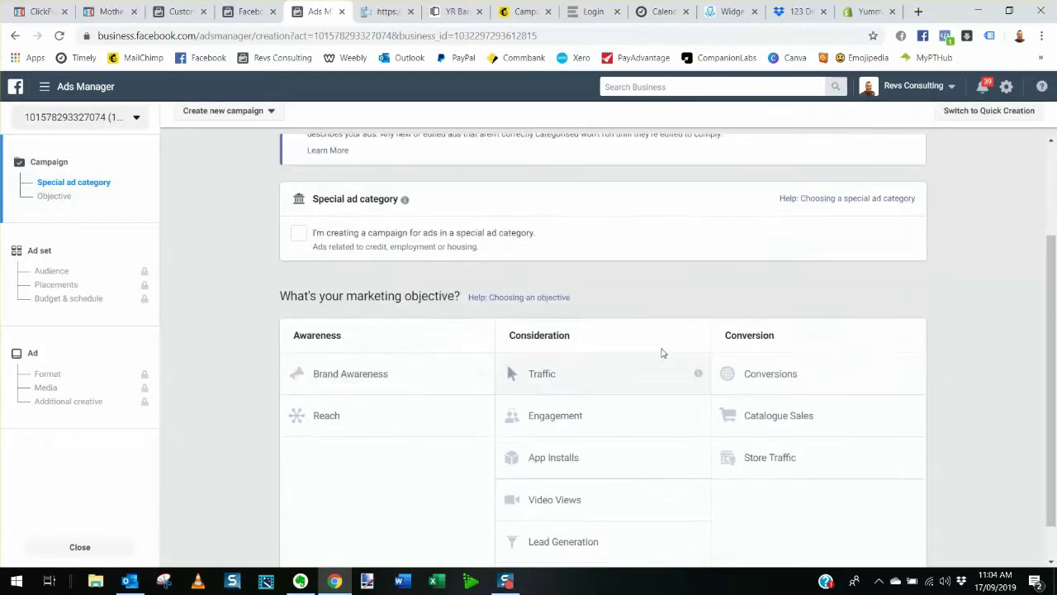
left_click(752, 387)
scroll(710, 376, "down", 2)
scroll(644, 353, "down", 3)
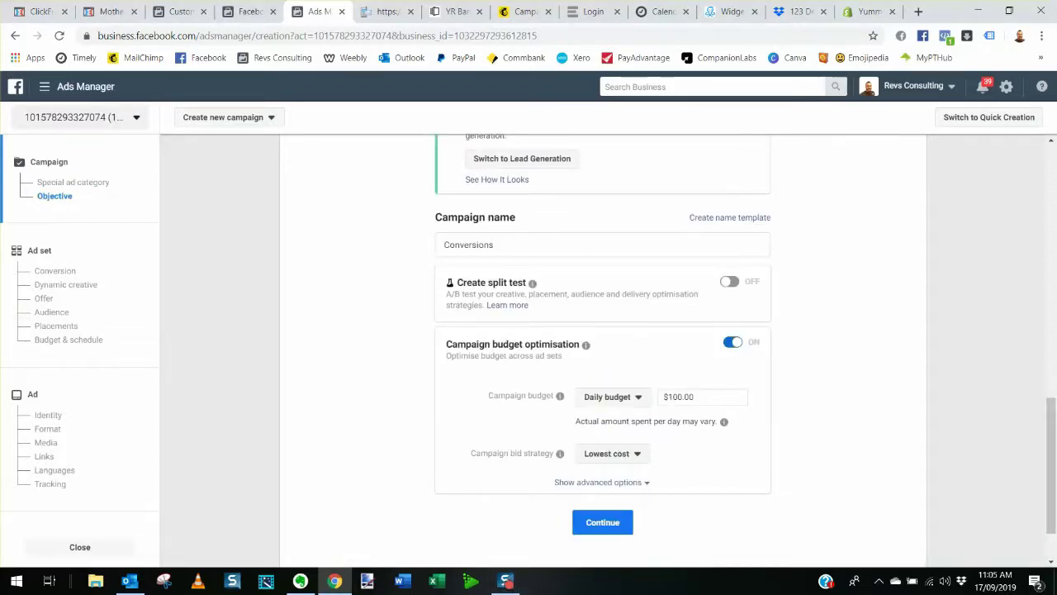
left_click(597, 529)
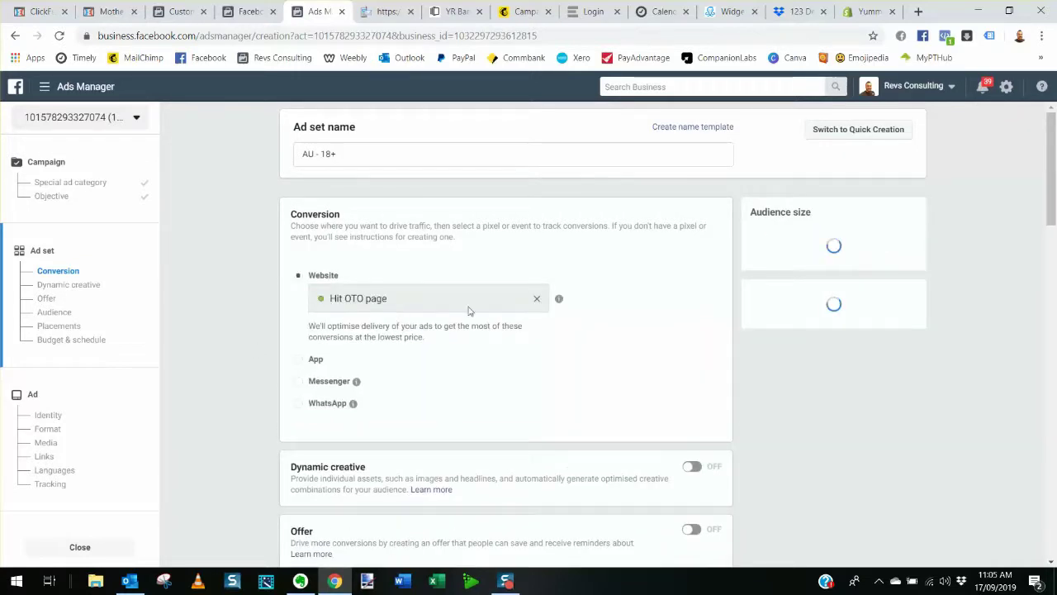
Change the ad set's conversion event from Hit OTO page to 'Hit TY PAge of OPTIN'.
left_click(423, 304)
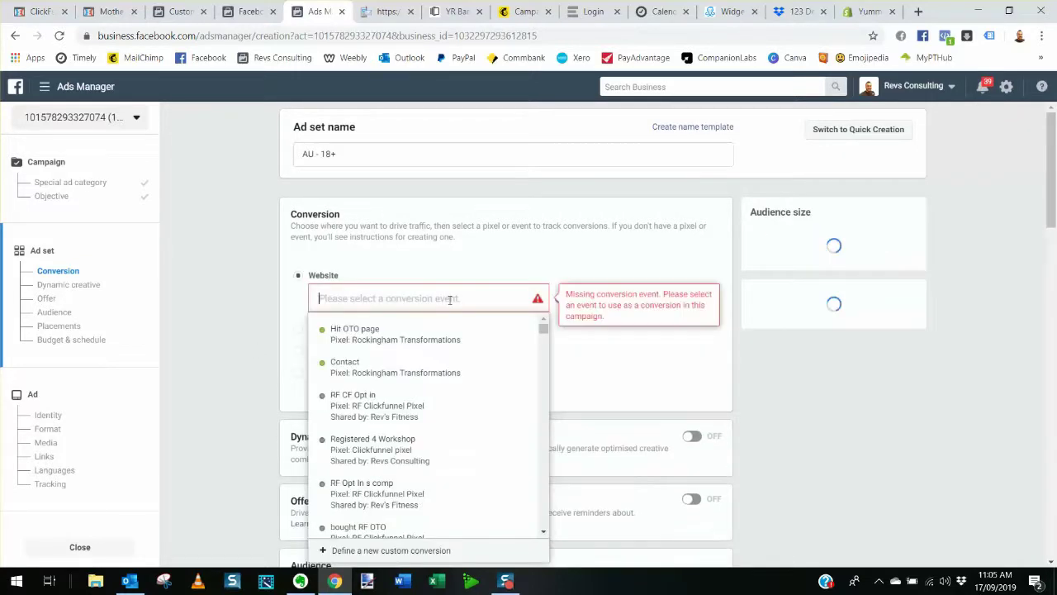
scroll(442, 413, "down", 1)
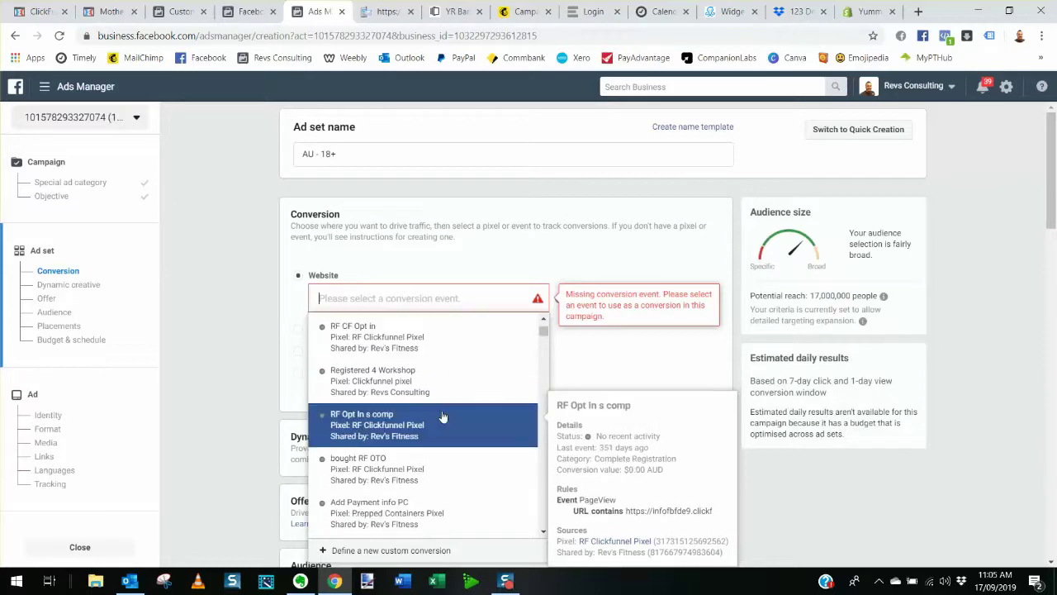
scroll(441, 413, "up", 1)
scroll(446, 376, "down", 6)
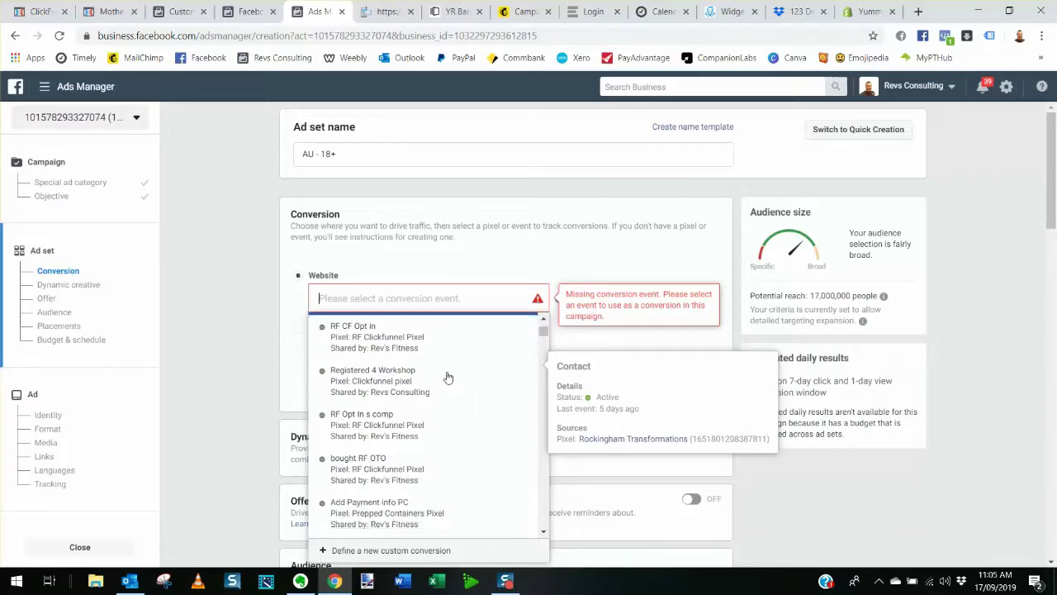
scroll(450, 380, "down", 10)
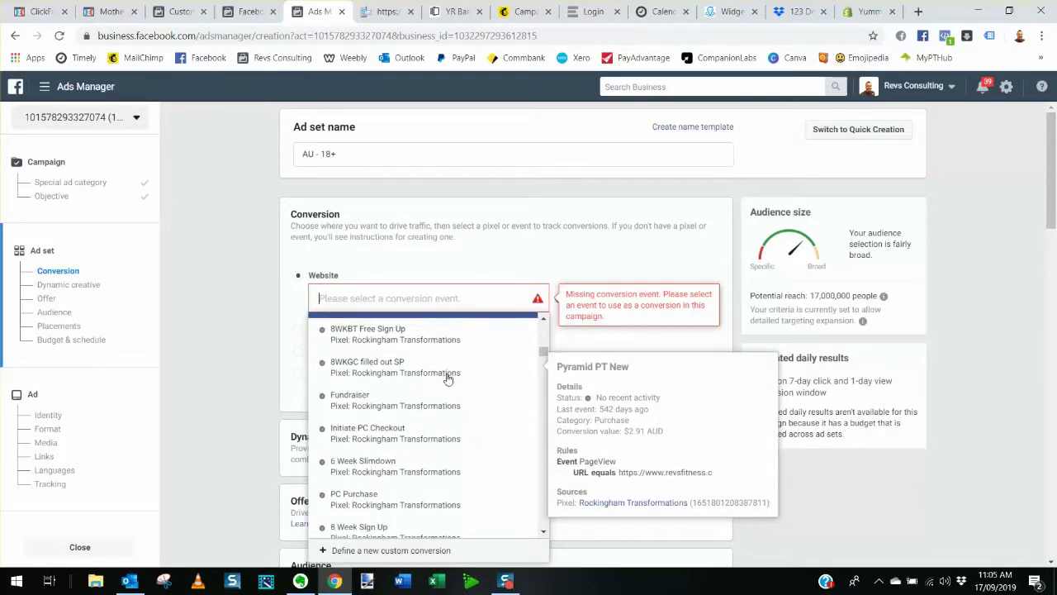
scroll(459, 388, "down", 8)
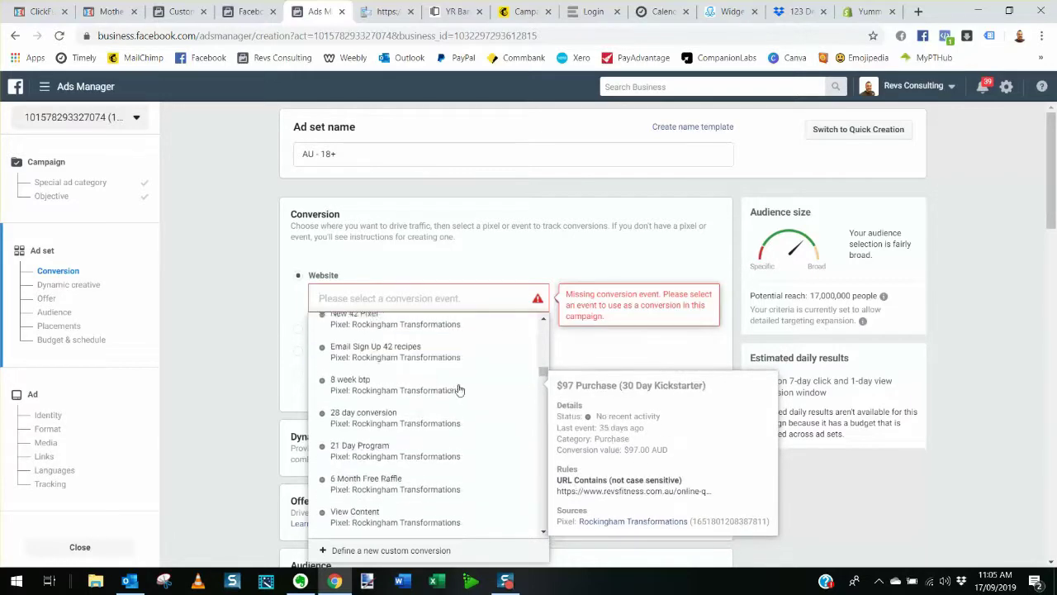
scroll(459, 389, "down", 10)
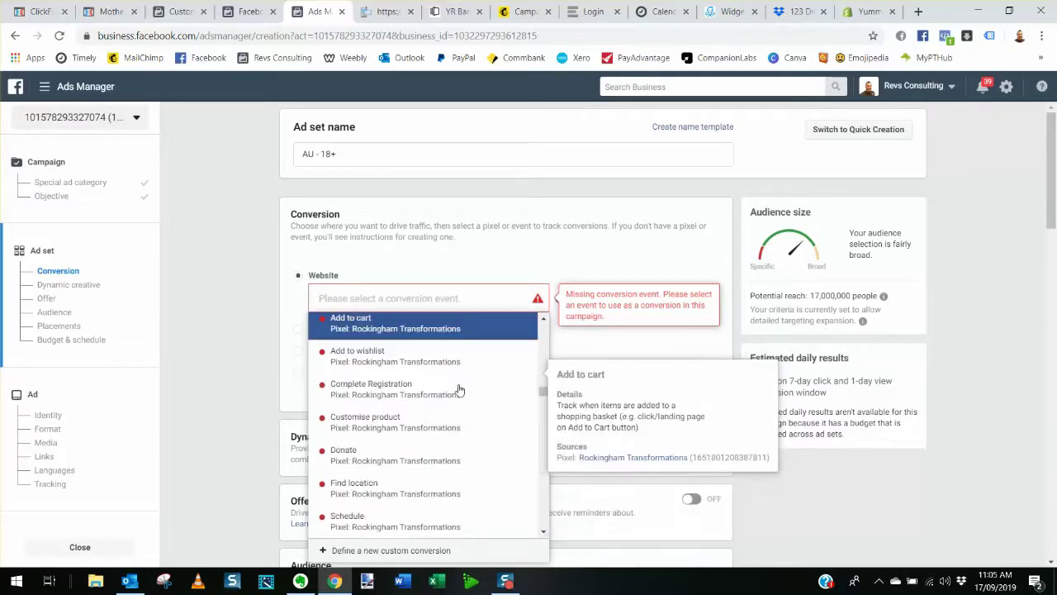
scroll(460, 390, "down", 10)
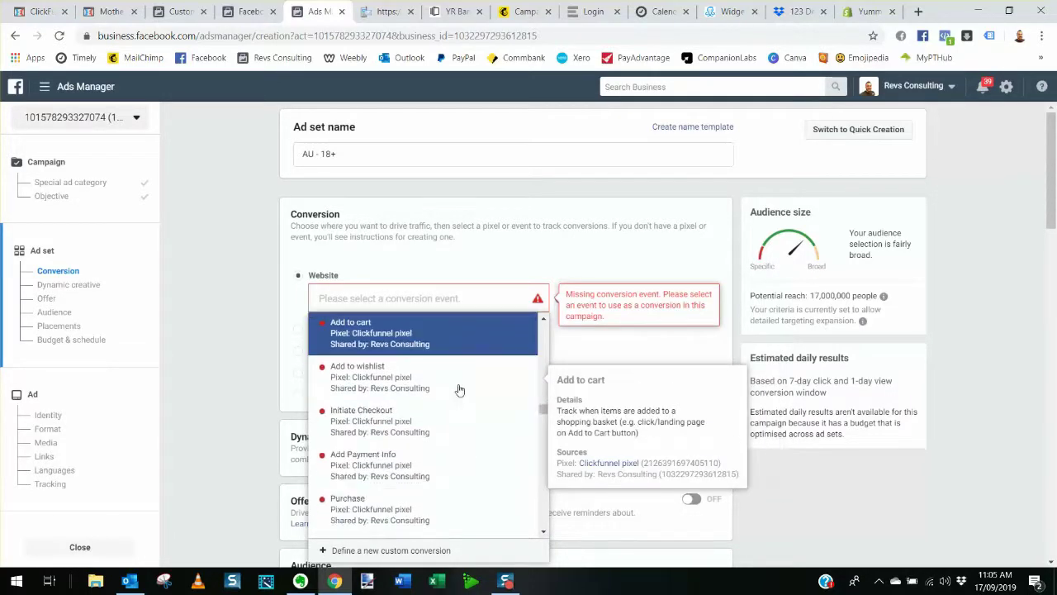
scroll(460, 390, "down", 10)
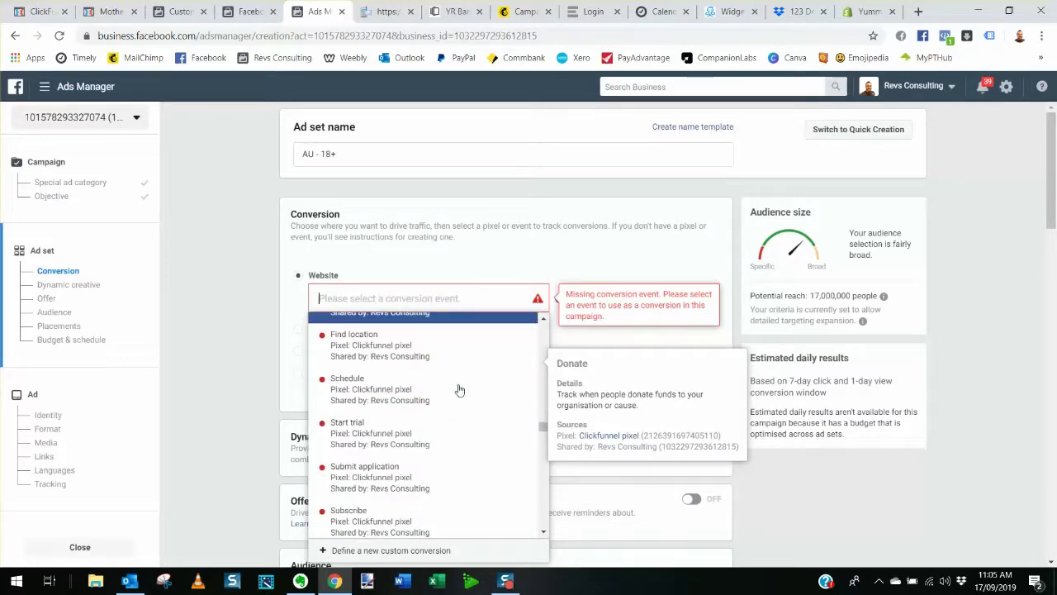
scroll(460, 390, "down", 5)
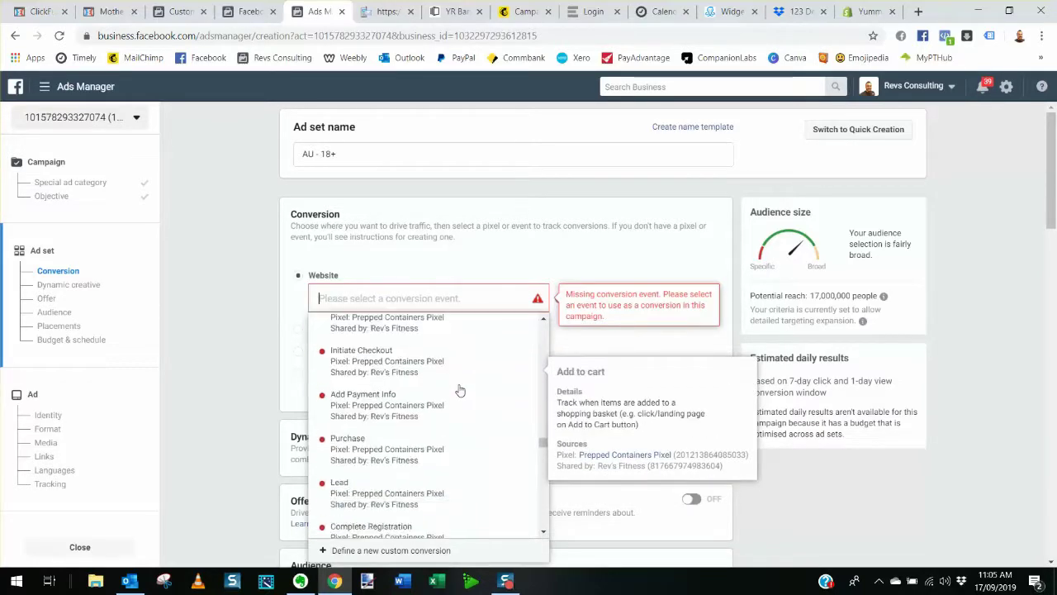
scroll(460, 390, "down", 2)
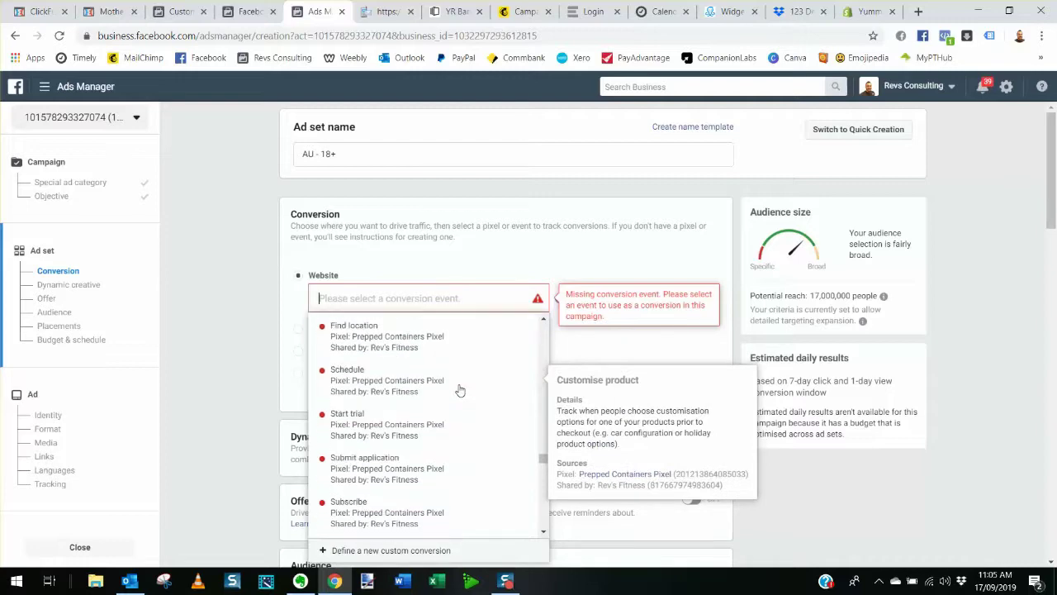
scroll(460, 390, "down", 4)
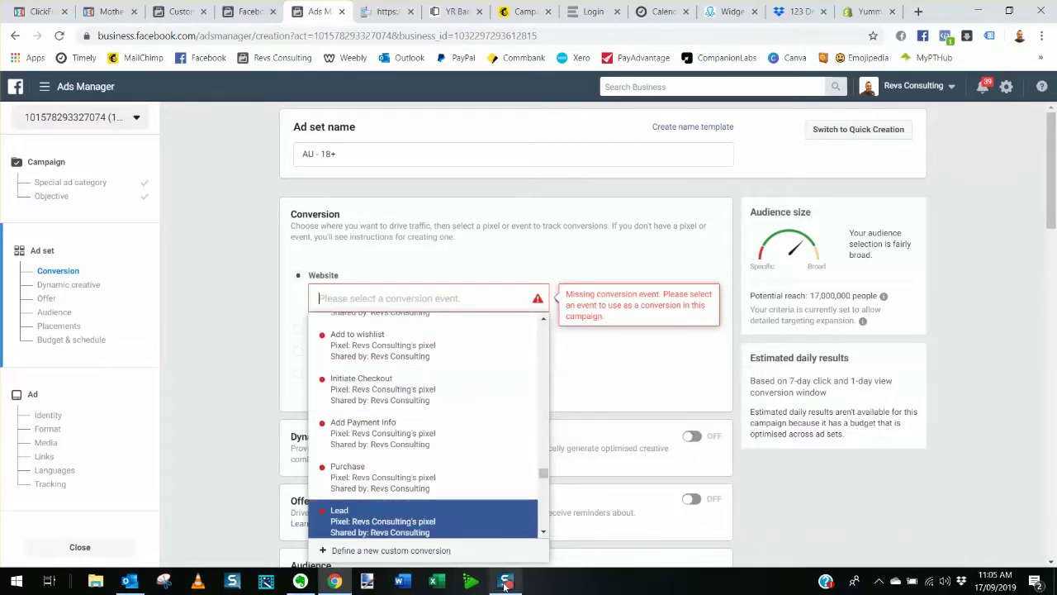
left_click(567, 514)
left_click(438, 299)
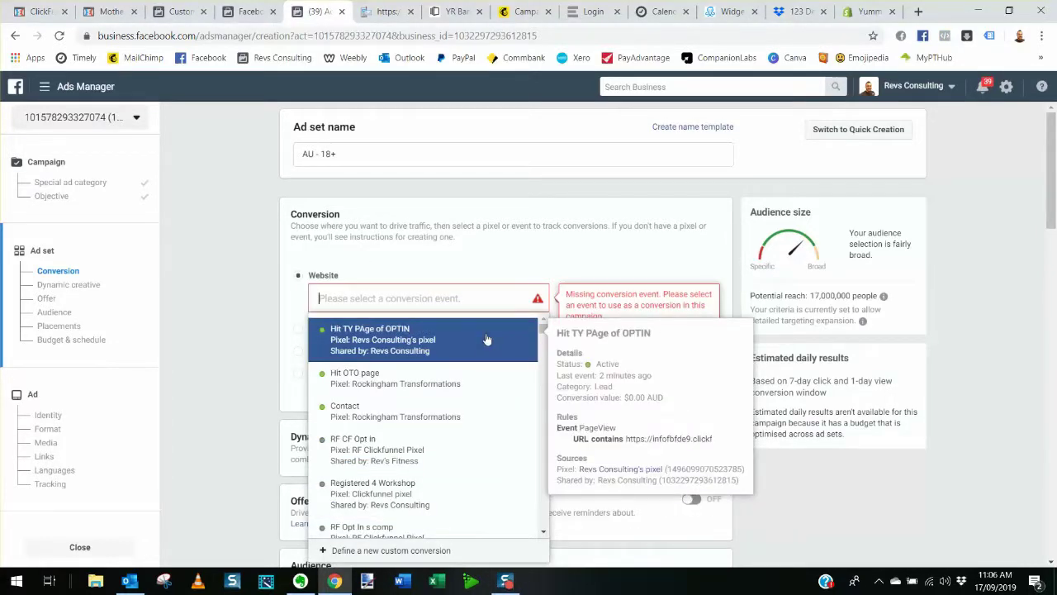
left_click(418, 343)
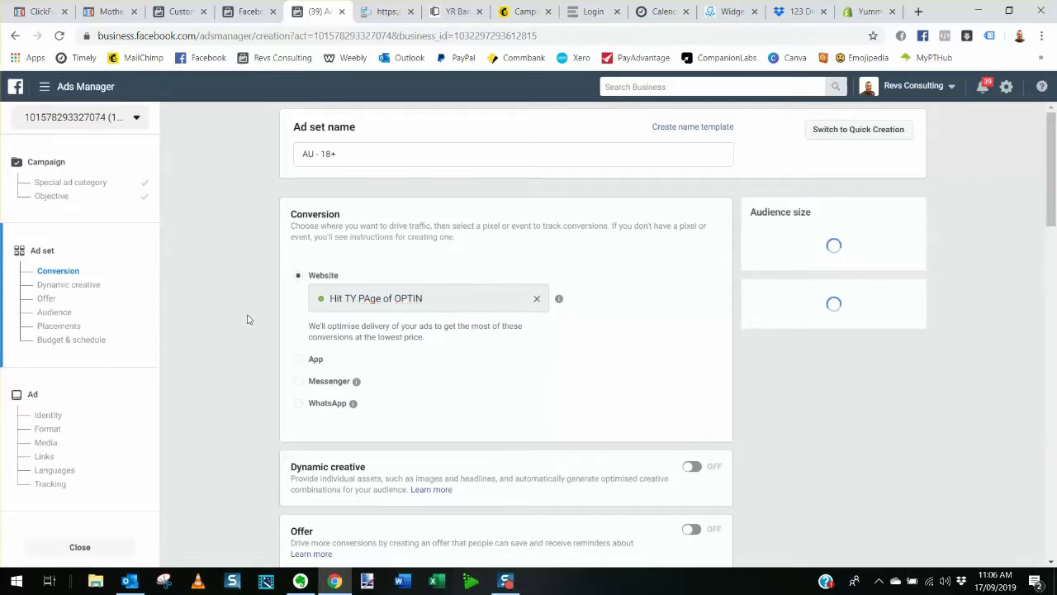
Scroll further down the ad set form and bring up the ClickFunnels thank-you page.
scroll(205, 328, "down", 1)
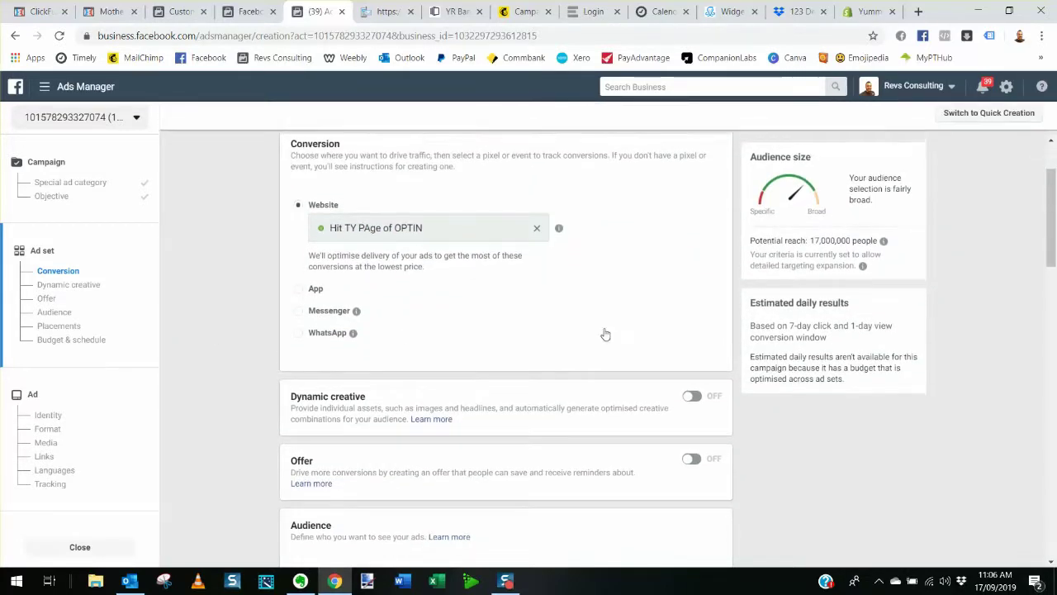
scroll(463, 339, "down", 2)
scroll(495, 351, "down", 2)
scroll(514, 450, "down", 6)
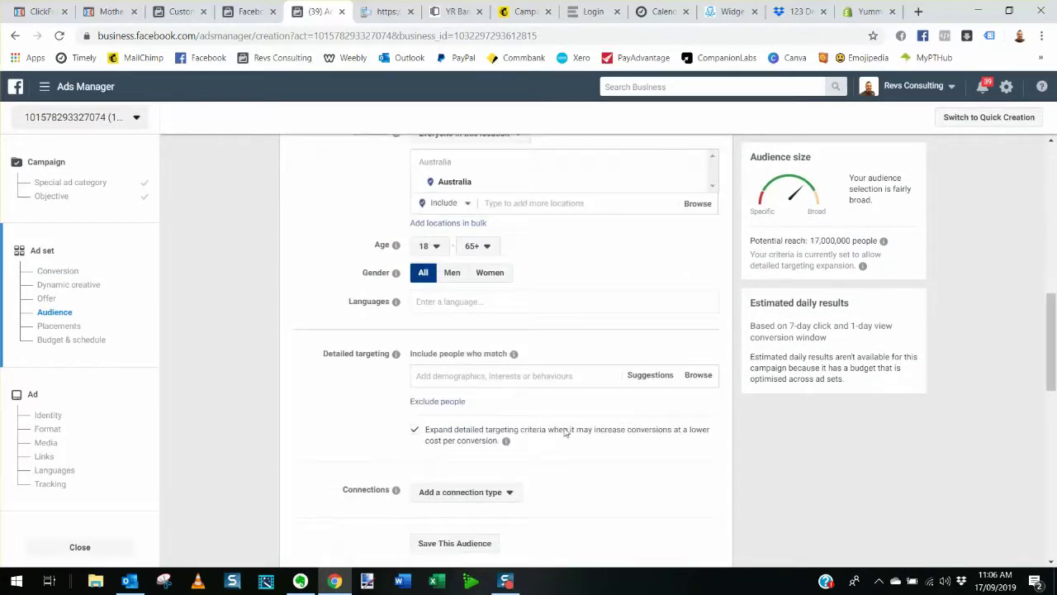
scroll(523, 423, "down", 2)
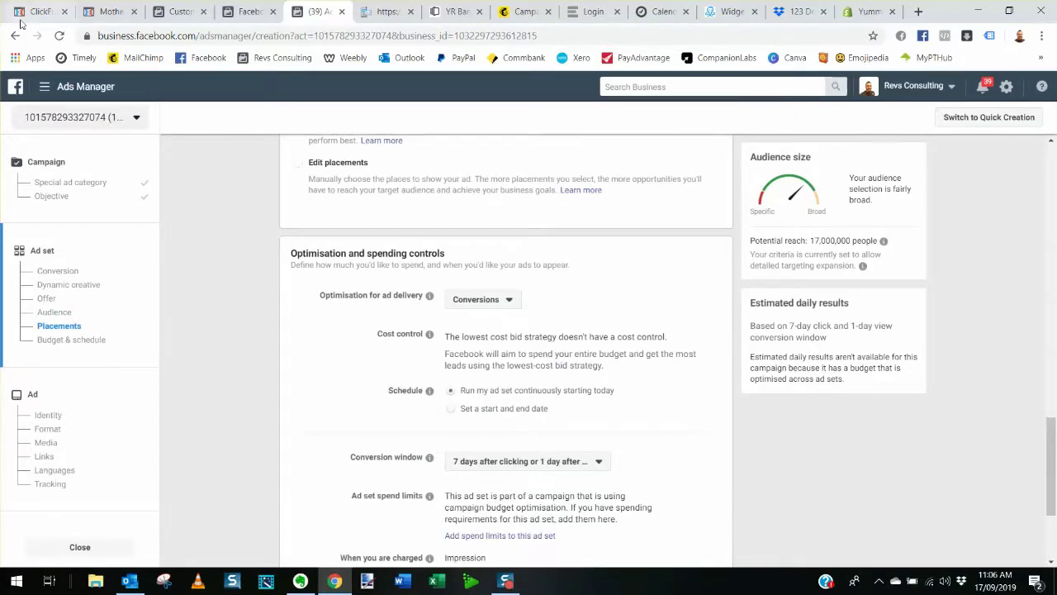
left_click(106, 11)
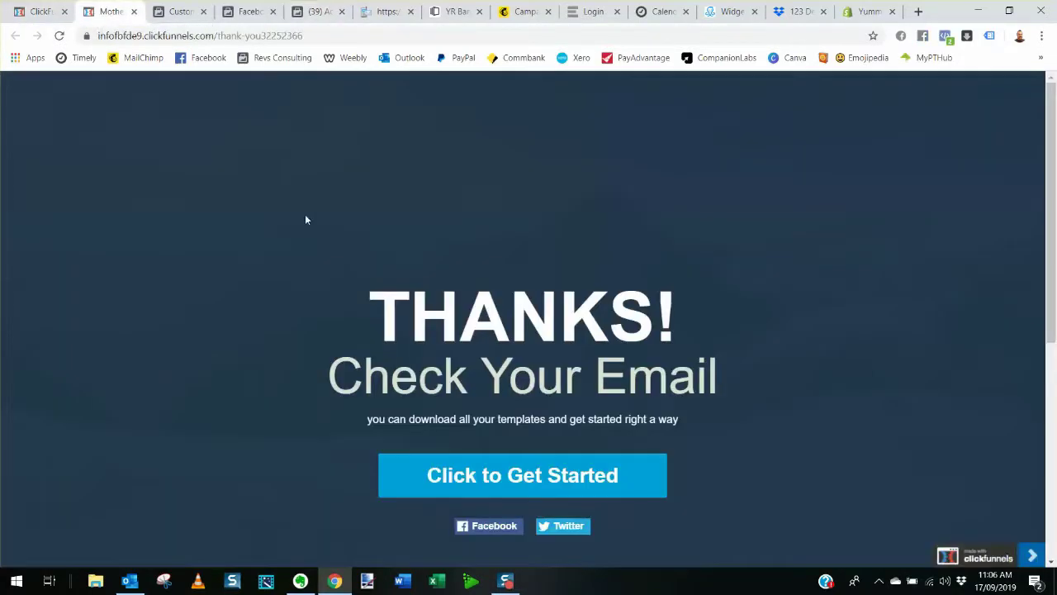
Check the funnel's Optin and Thank You steps and the live thank-you page, then return to Ads Manager.
left_click(40, 11)
left_click(171, 273)
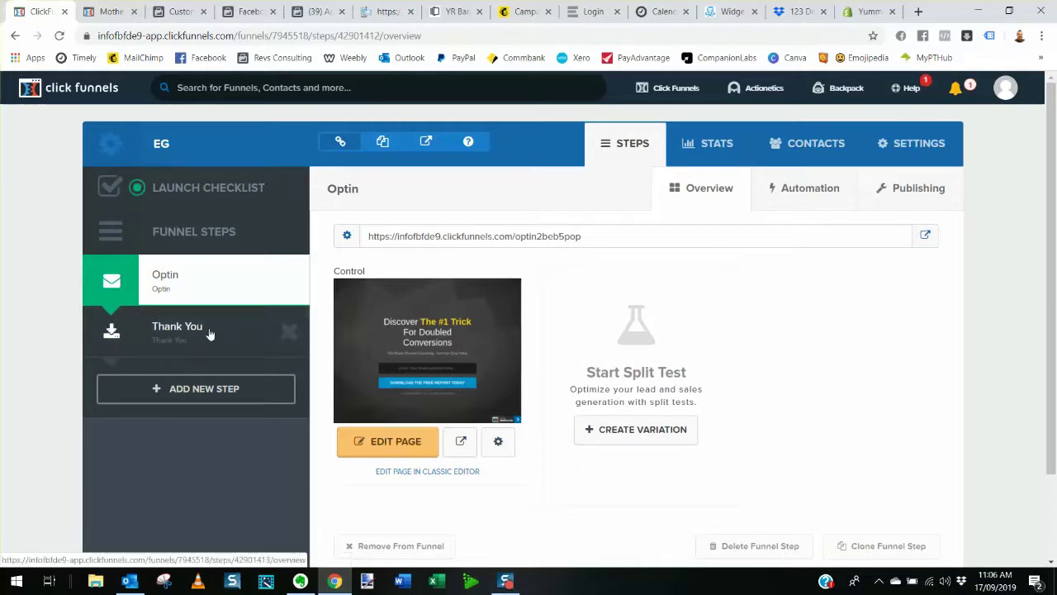
left_click(116, 12)
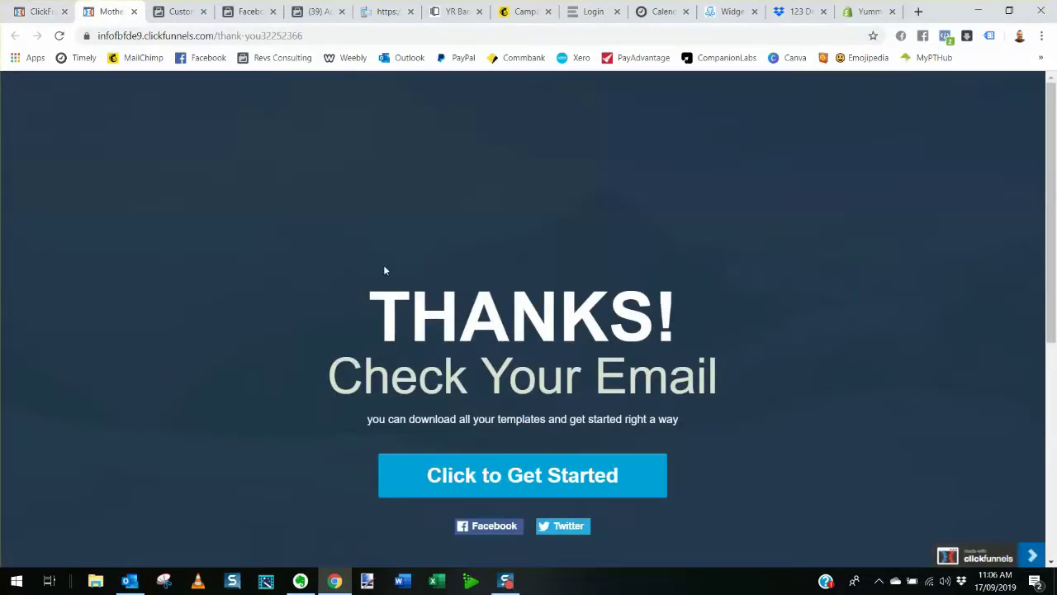
left_click(318, 11)
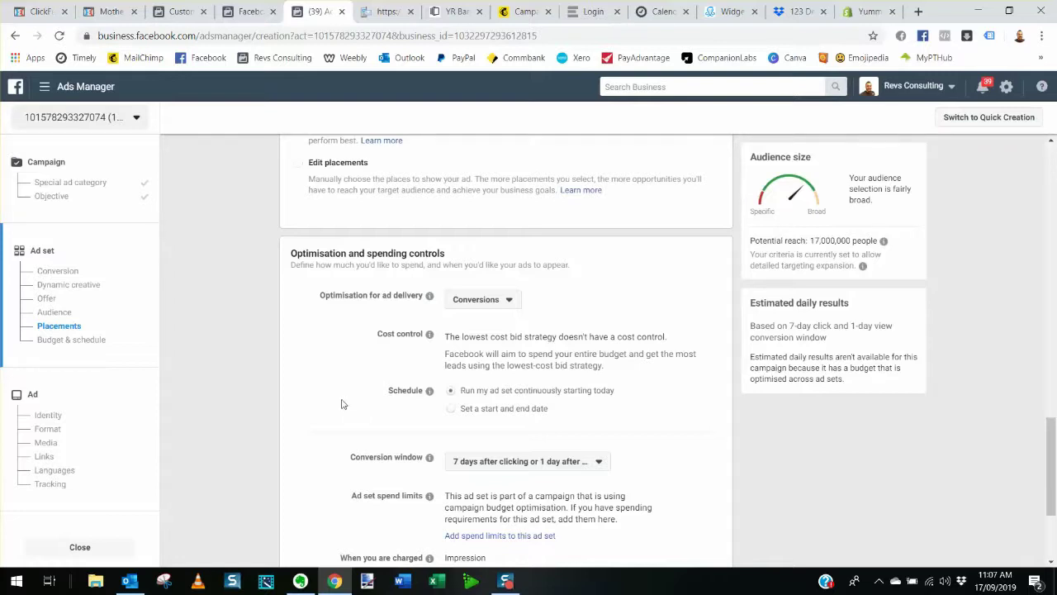
Review the ad set down to Budget & schedule, then show the 'Mother Funnel 2 - Thank You' page.
scroll(239, 204, "down", 2)
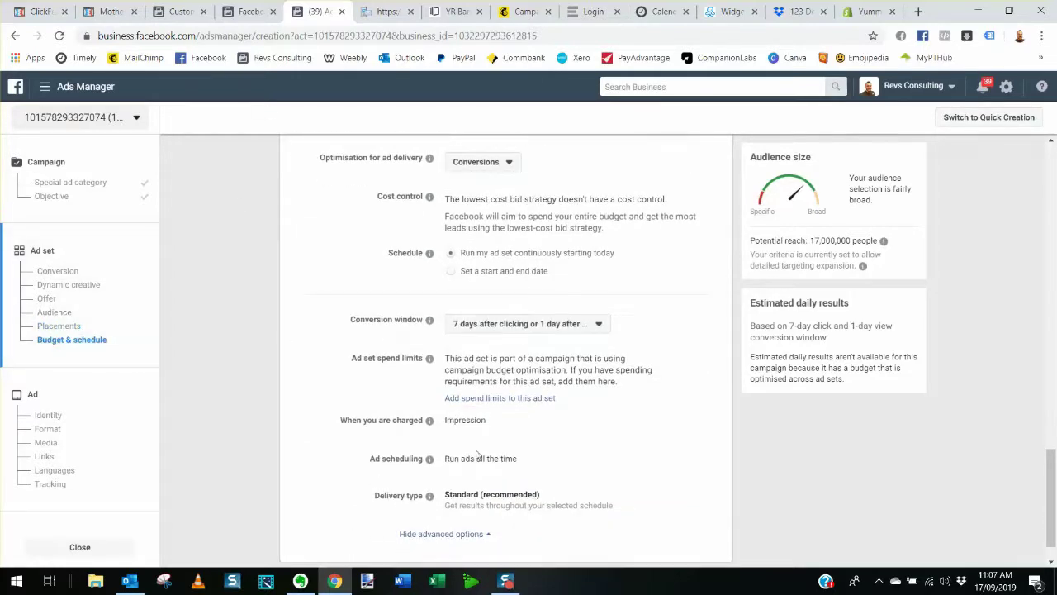
scroll(463, 471, "down", 1)
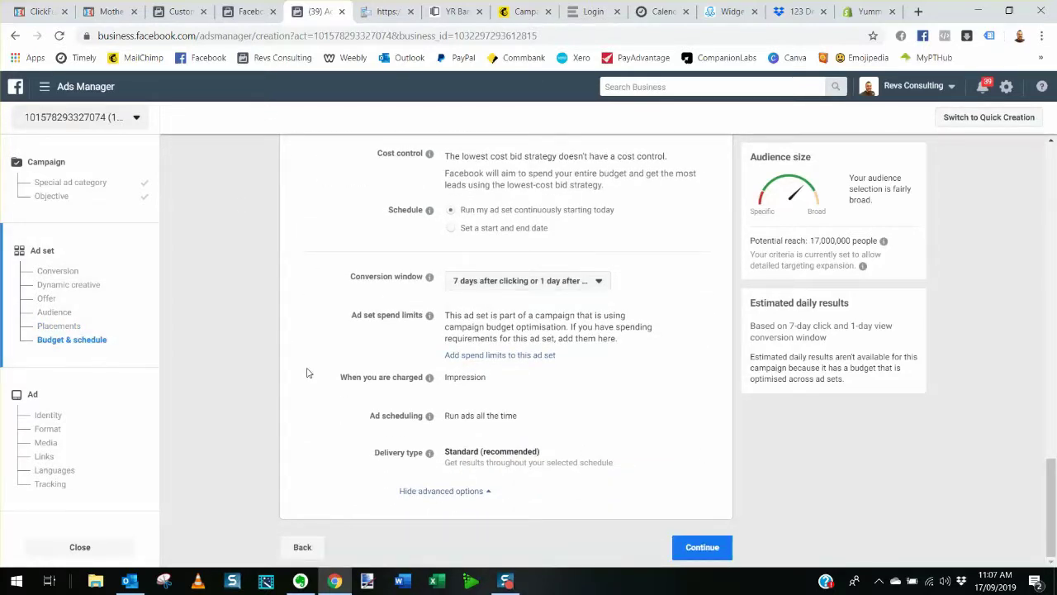
left_click(107, 12)
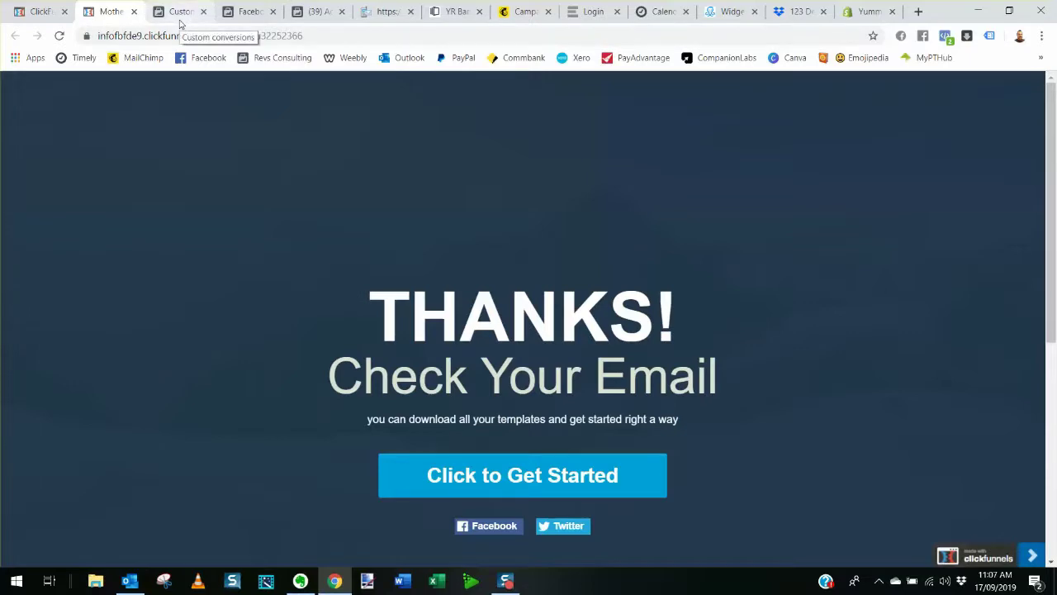
left_click(316, 12)
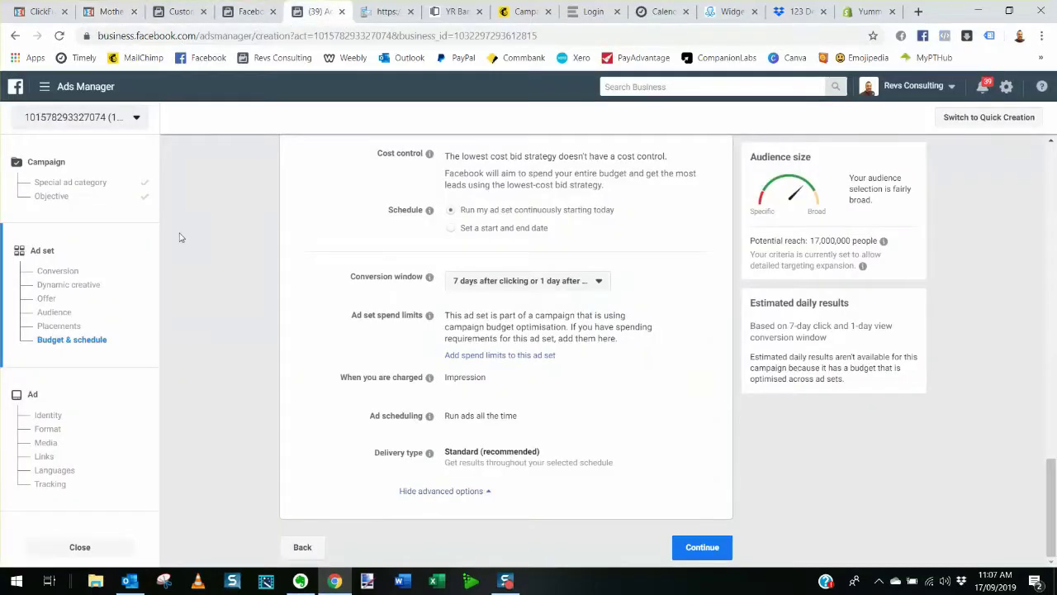
scroll(180, 237, "up", 15)
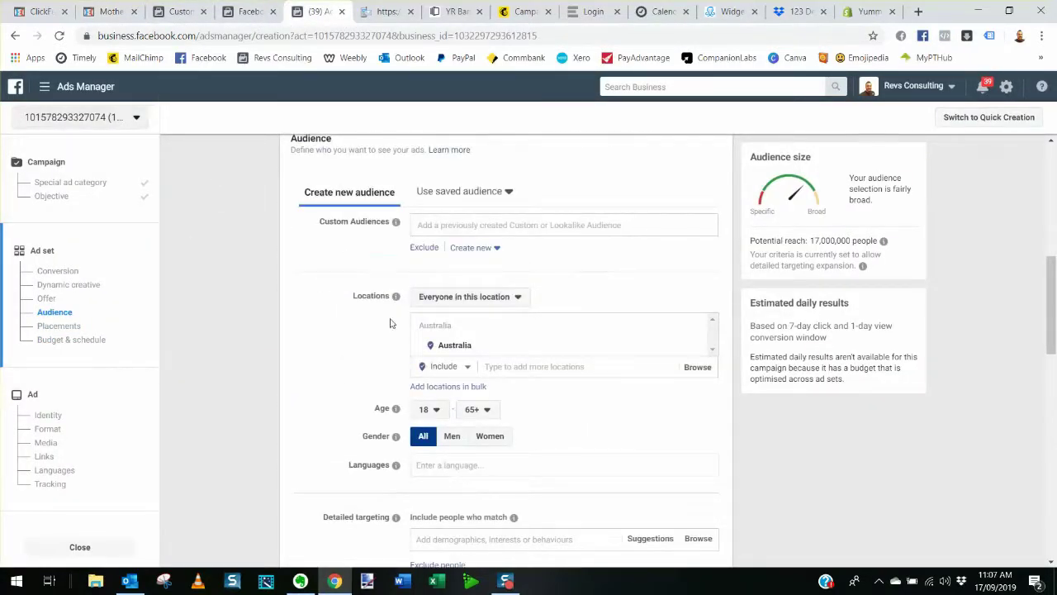
scroll(345, 346, "down", 15)
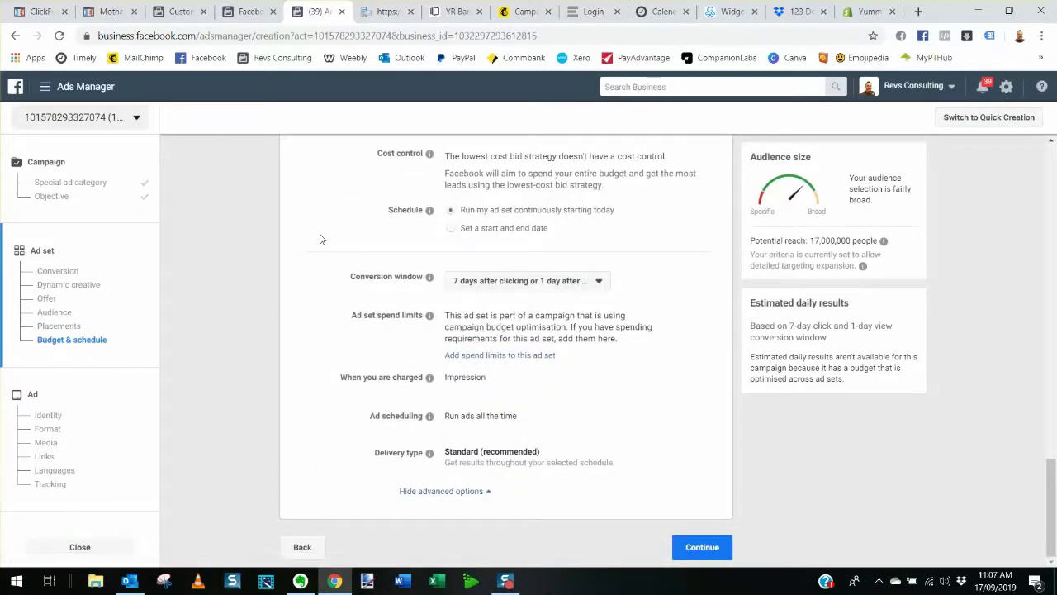
left_click(106, 13)
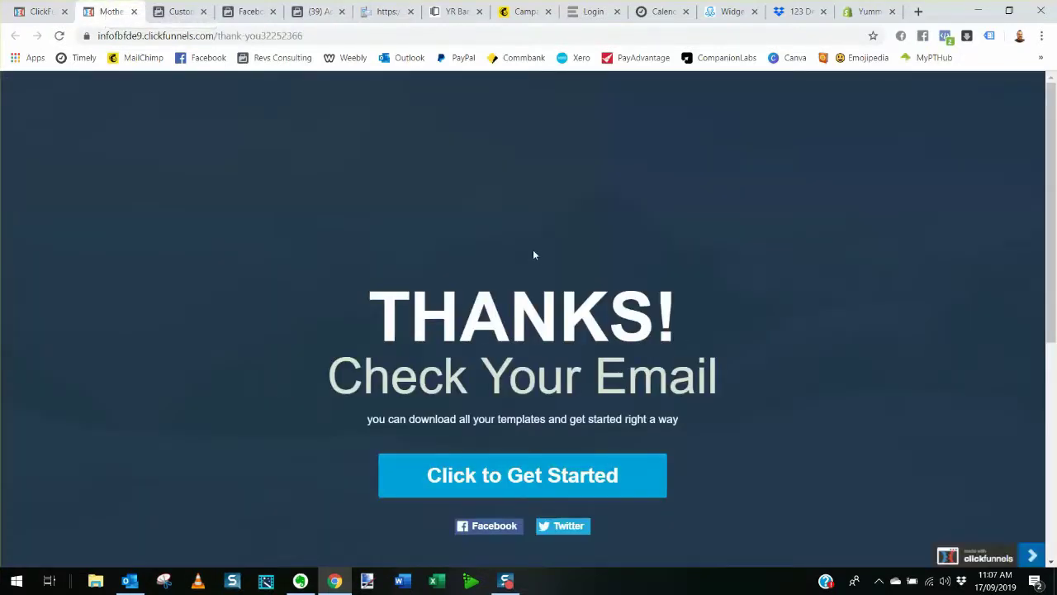